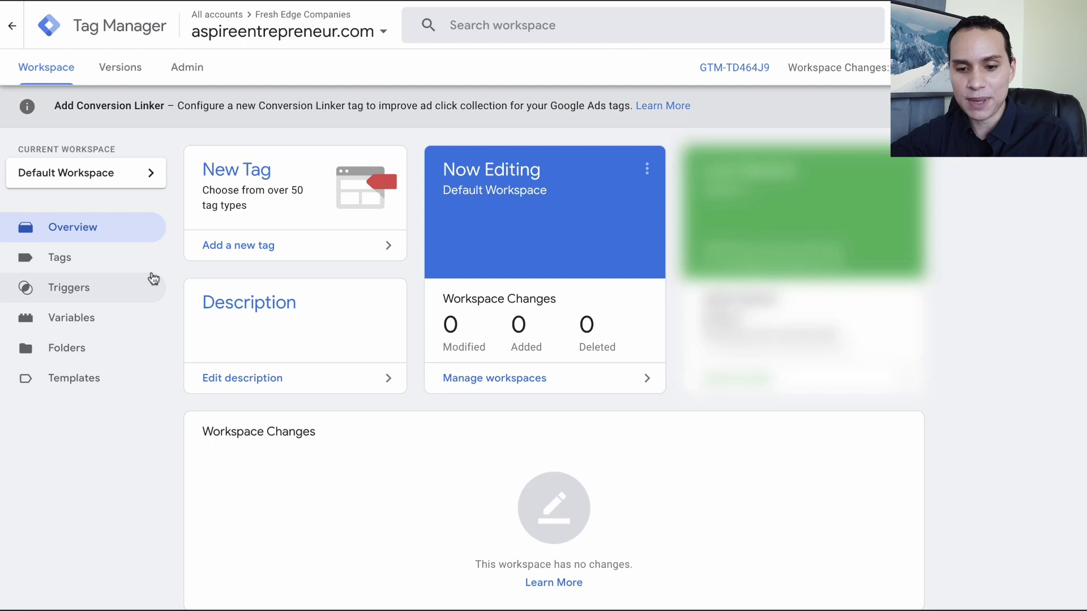
# Step: Open the workspace's Triggers list, which shows the container has no triggers yet
pyautogui.click(124, 288)
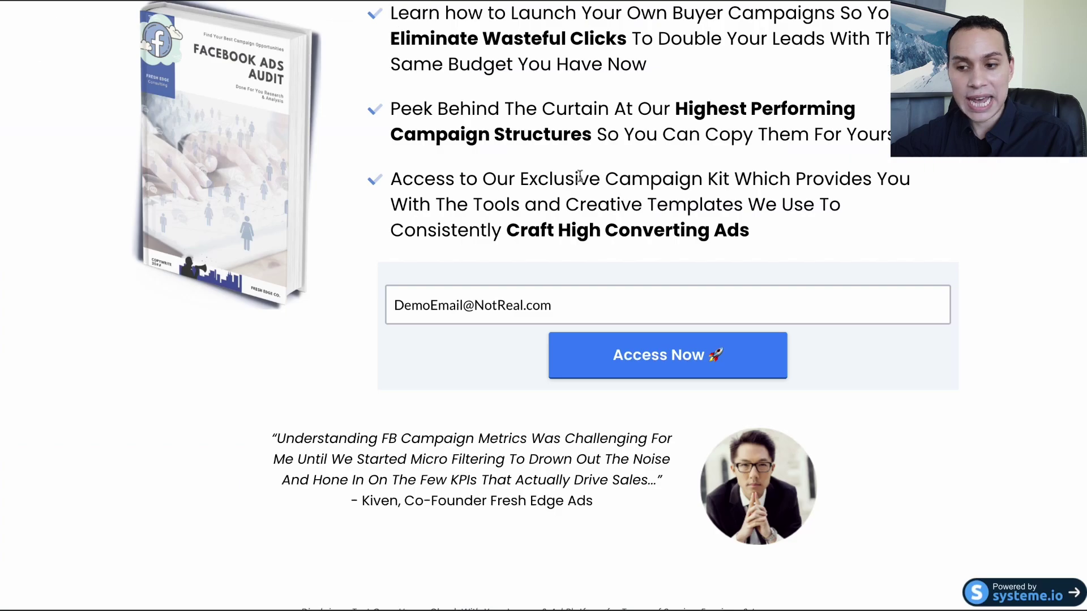
# Step: Submit the opt-in form to view the Access Confirmed thank-you page, then return to the opt-in page
pyautogui.scroll(4, 704, 35)
pyautogui.click(718, 608)
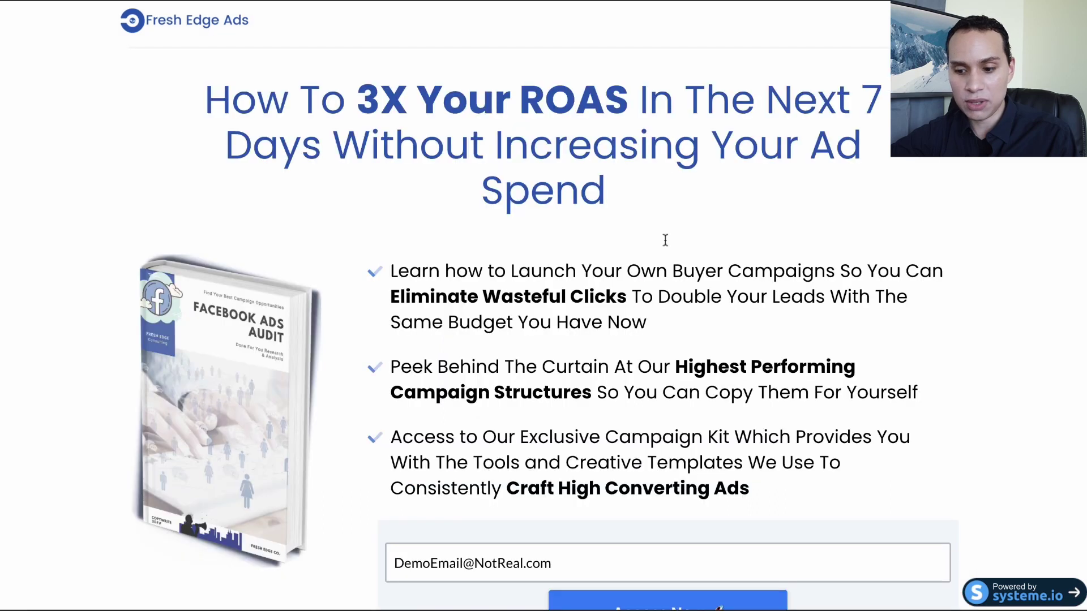
pyautogui.scroll(-4, 568, 365)
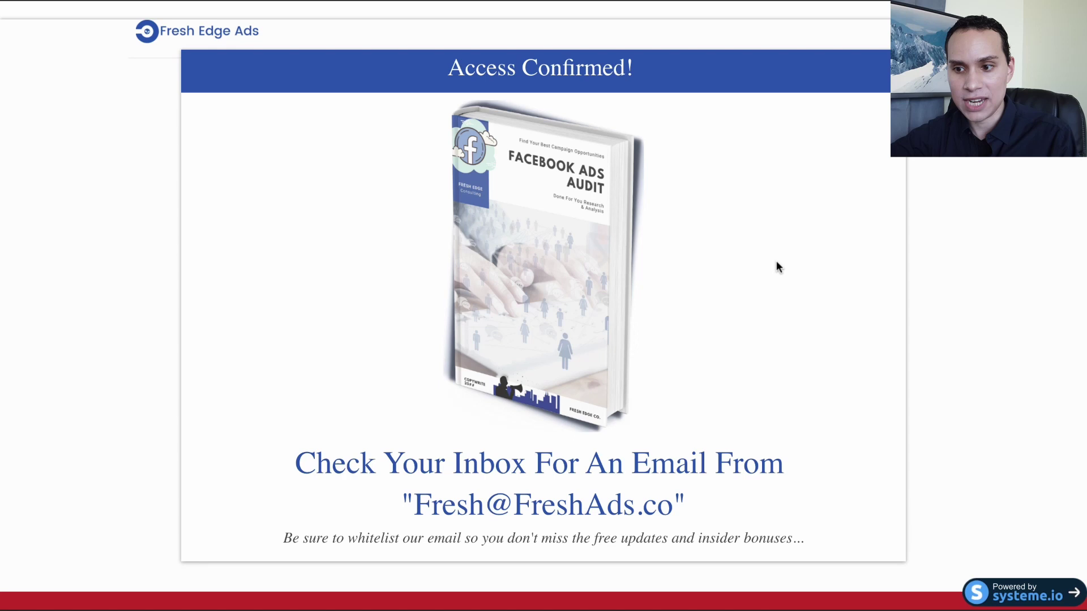
pyautogui.hotkey('alt', 'Left')
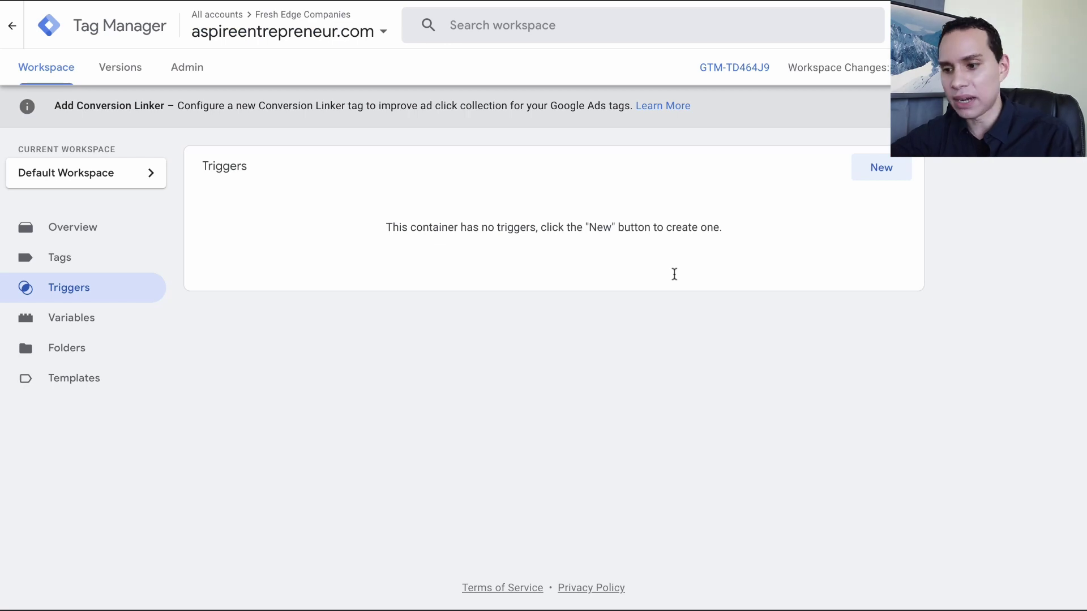
# Step: Create a new Page View trigger named 'FEA| Lead' that fires on Some Page Views
pyautogui.click(877, 175)
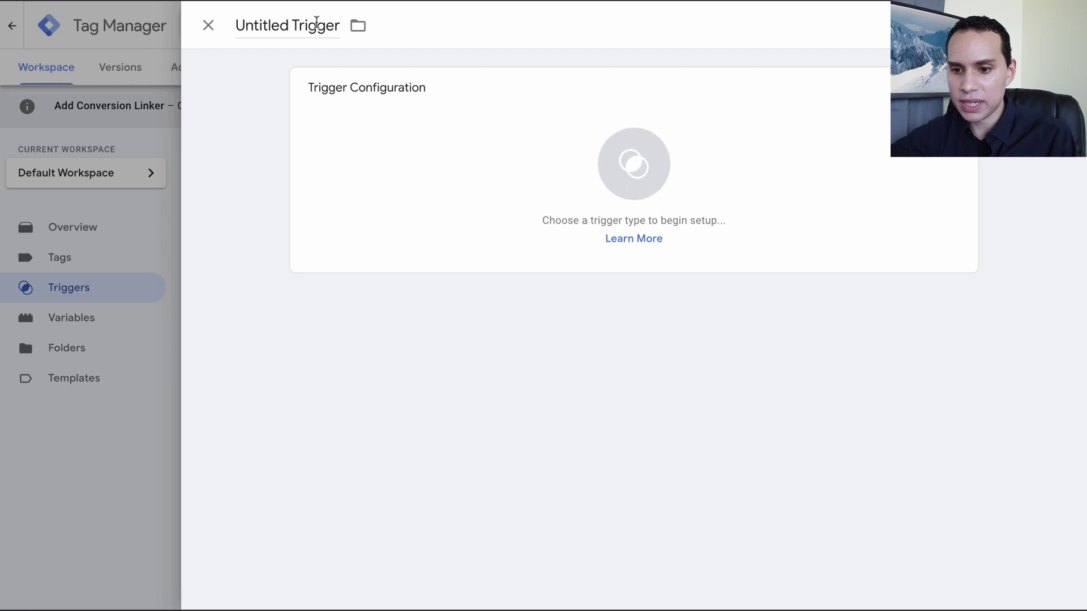
pyautogui.click(317, 22)
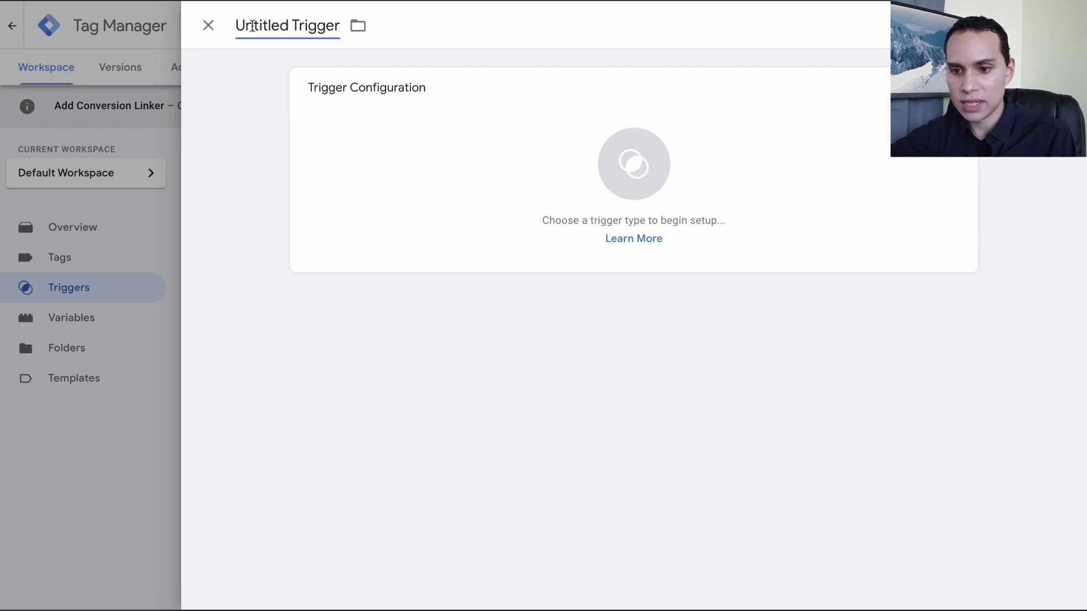
pyautogui.hotkey('ctrl', 'a')
pyautogui.write('FE')
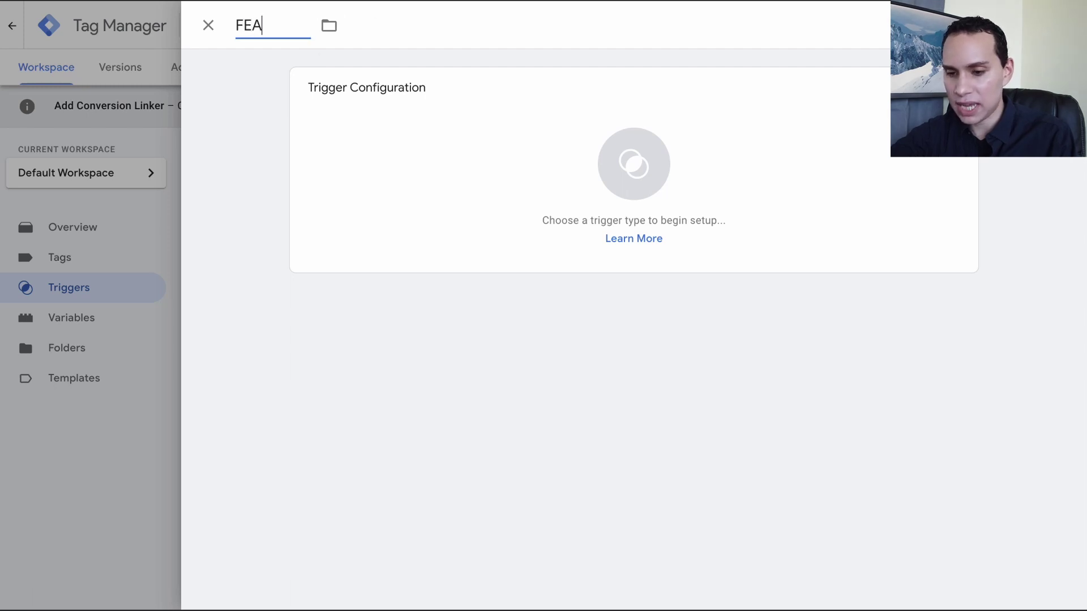
pyautogui.write('A| Lead')
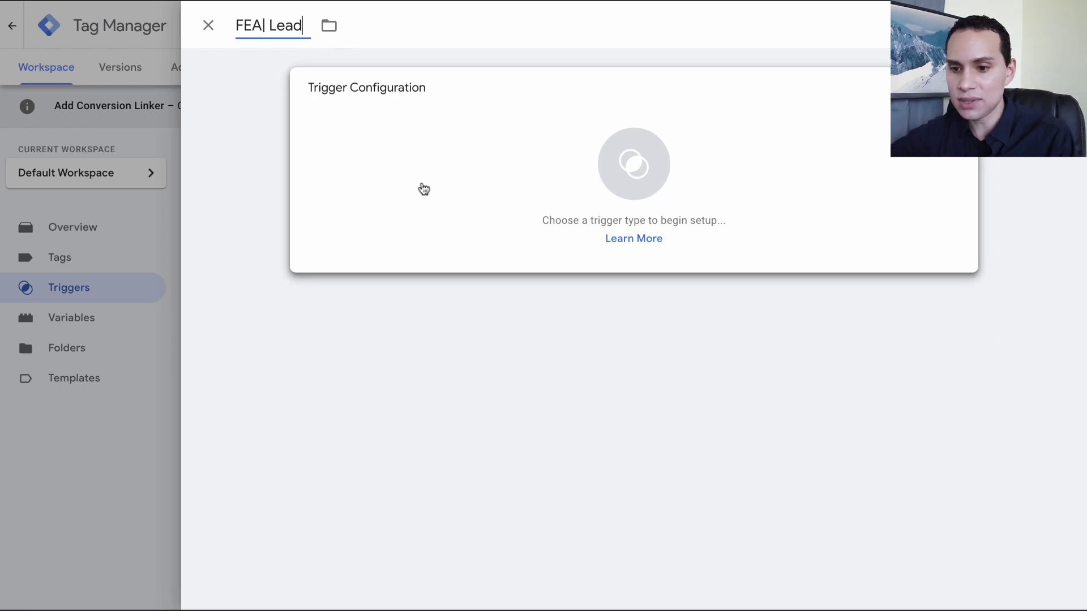
pyautogui.click(424, 188)
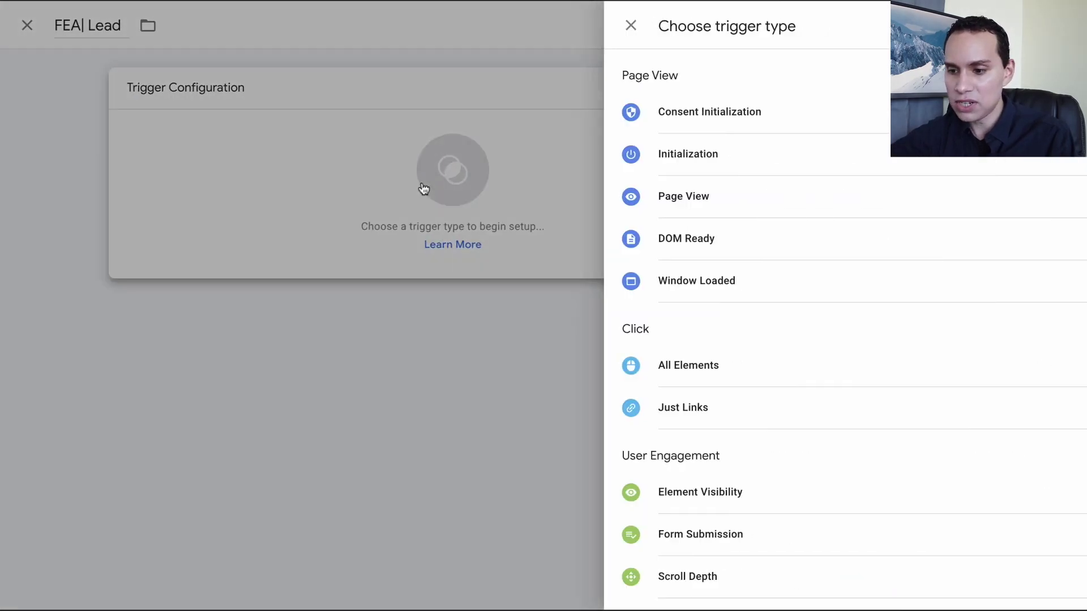
pyautogui.click(686, 207)
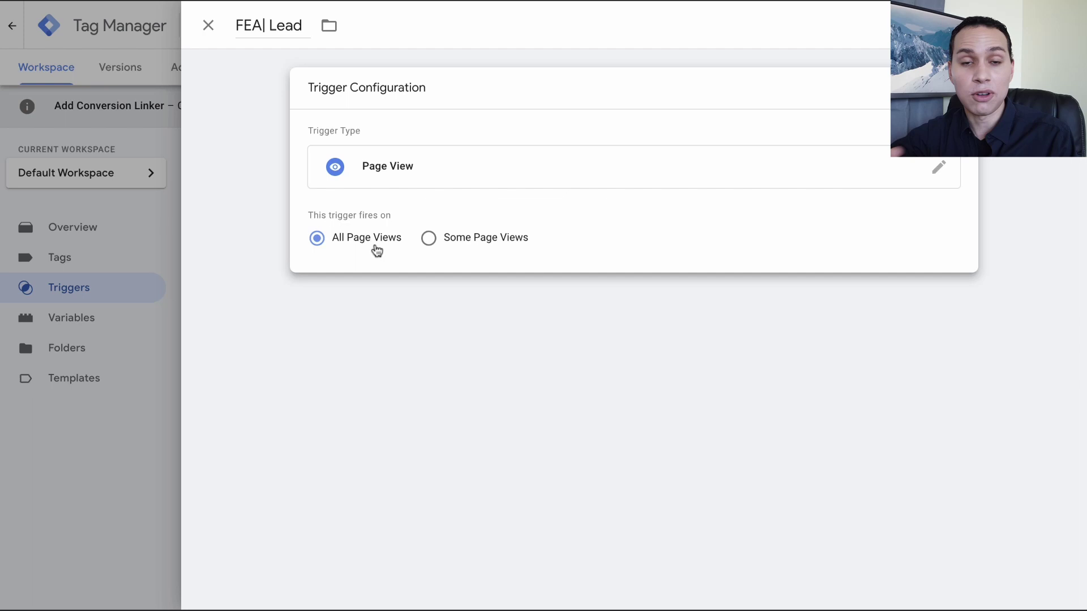
pyautogui.click(495, 242)
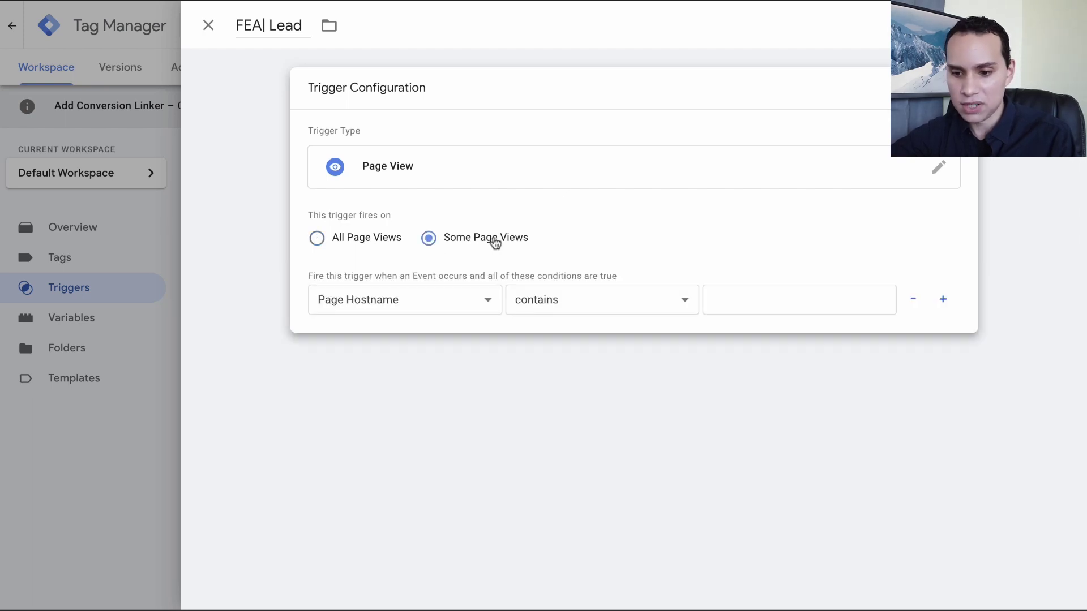
pyautogui.click(436, 302)
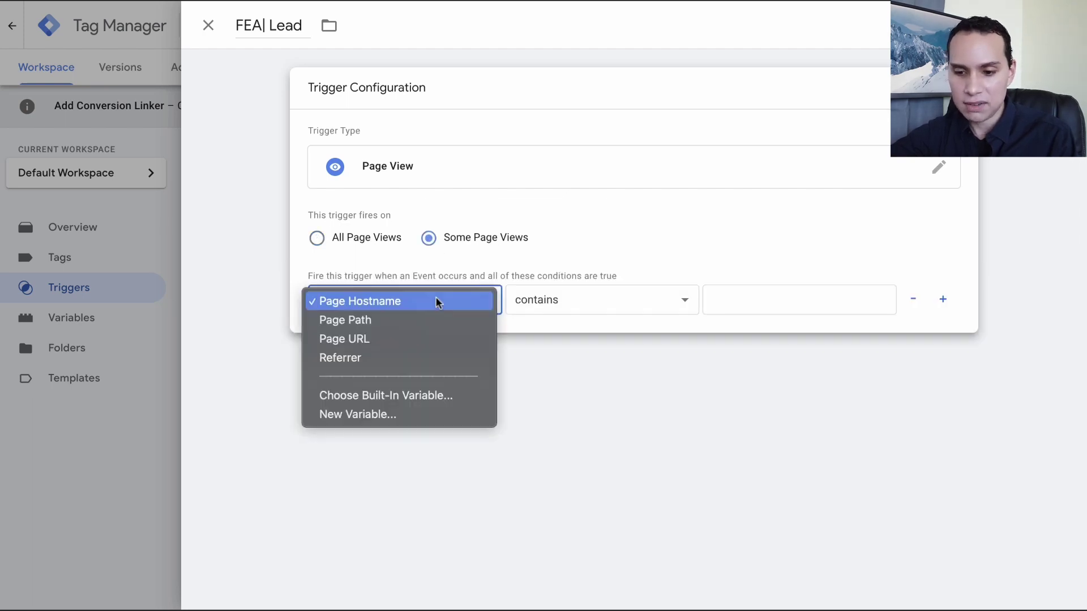
# Step: Set the trigger condition to Page URL equals the pasted thank-you page URL
pyautogui.click(384, 337)
pyautogui.click(568, 300)
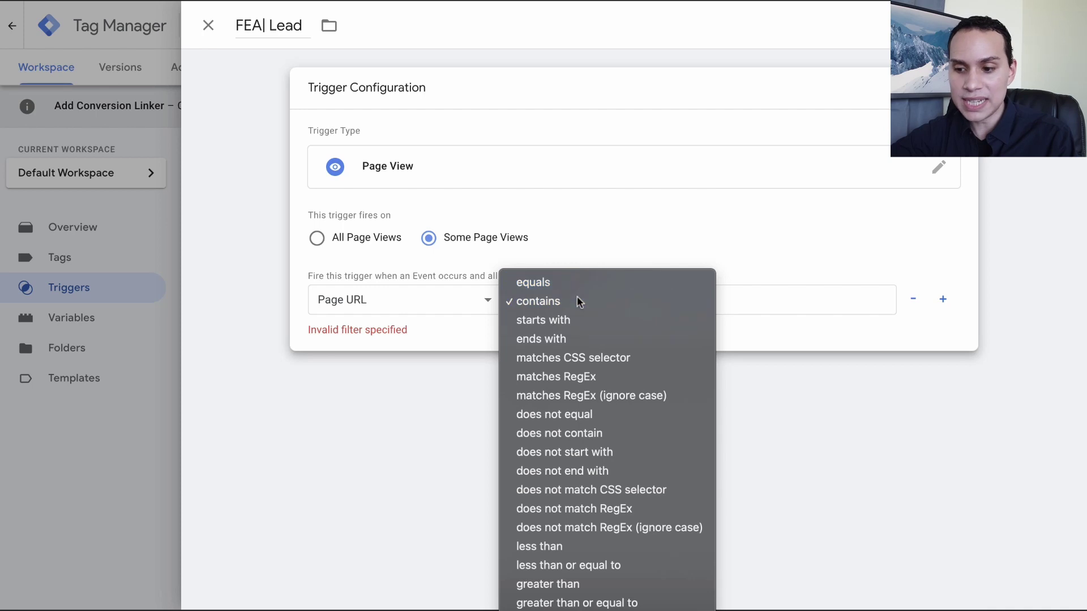
pyautogui.click(576, 298)
pyautogui.click(744, 301)
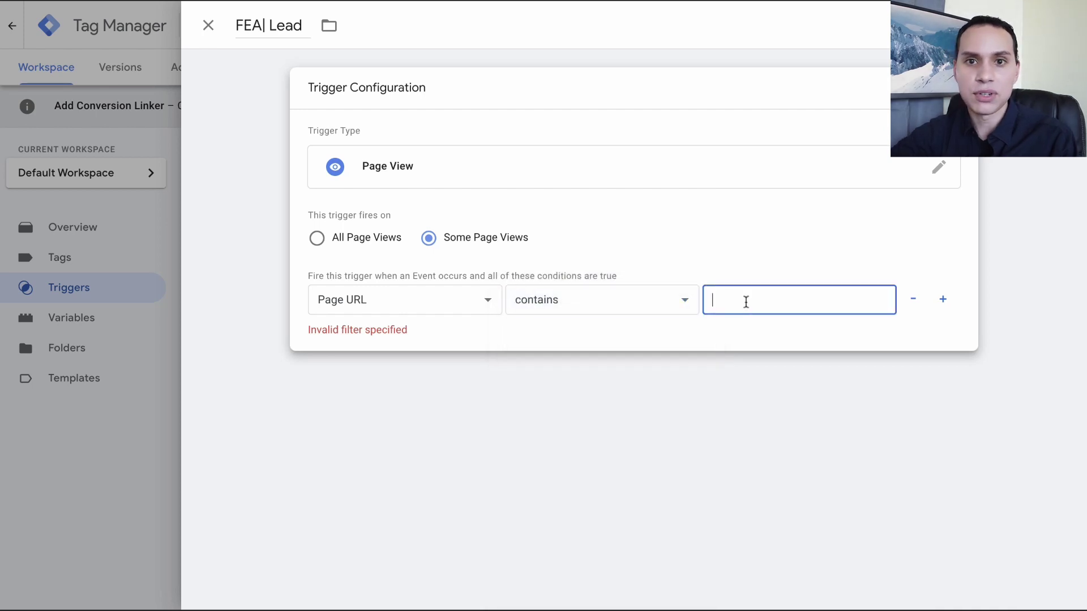
pyautogui.write('thank-you')
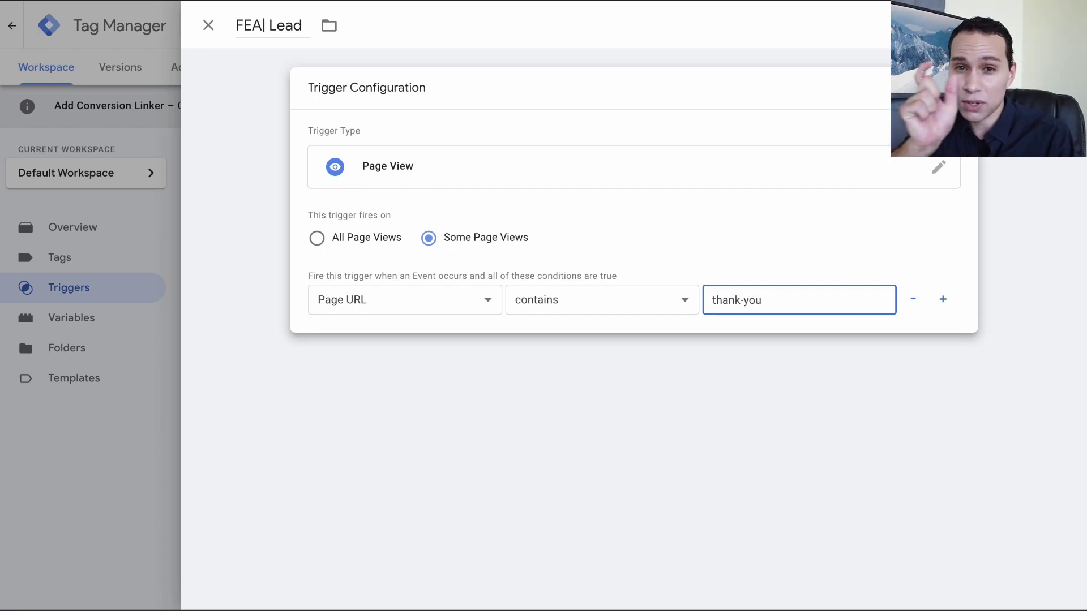
pyautogui.hotkey('ctrl', 'a')
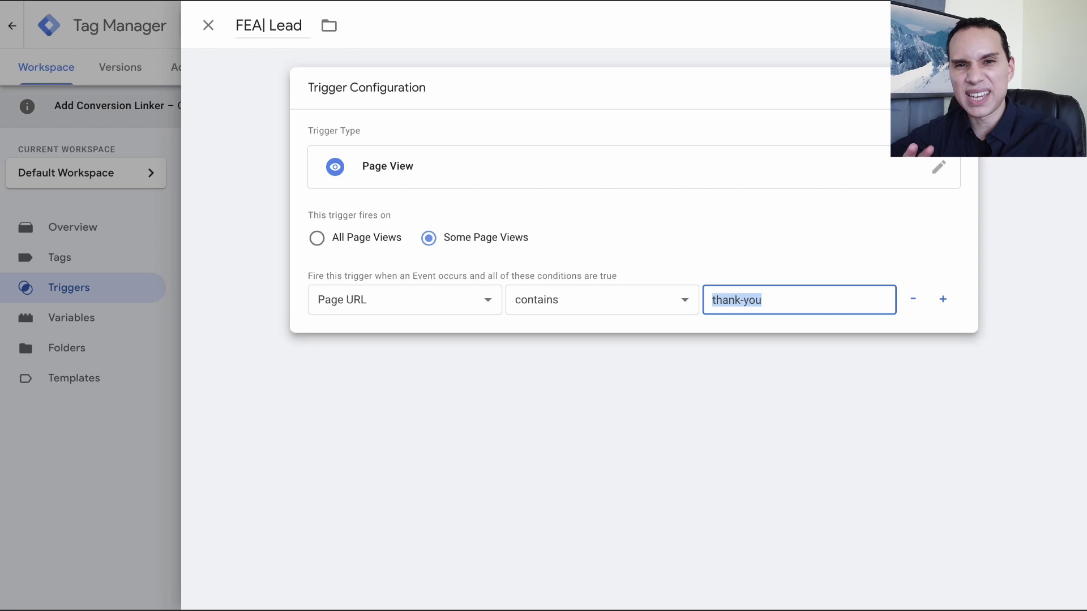
pyautogui.click(678, 308)
pyautogui.click(611, 289)
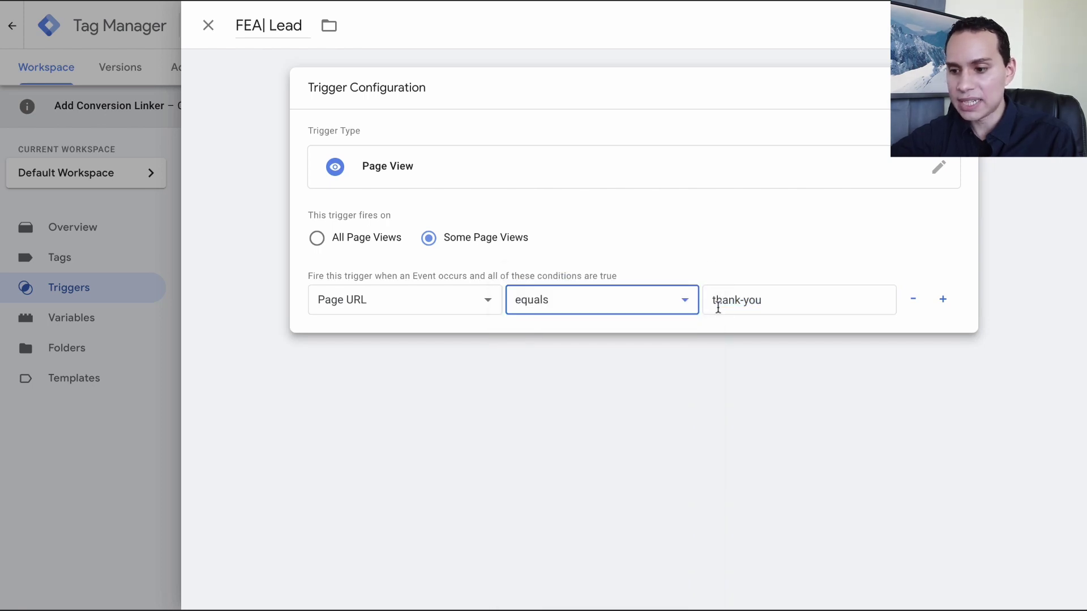
pyautogui.tripleClick(713, 306)
pyautogui.hotkey('ctrl', 'v')
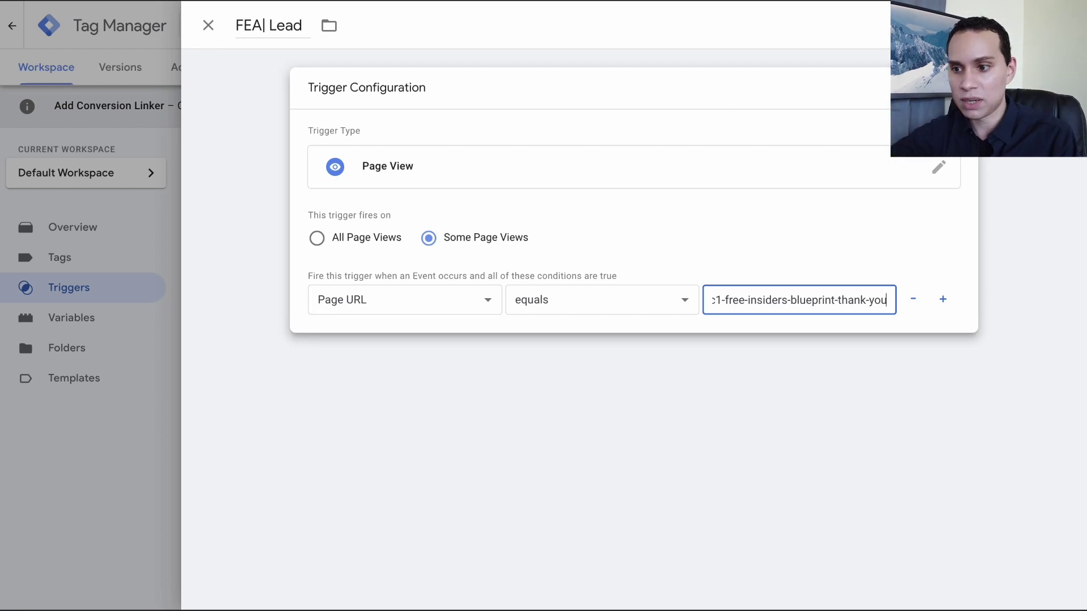
pyautogui.click(696, 2)
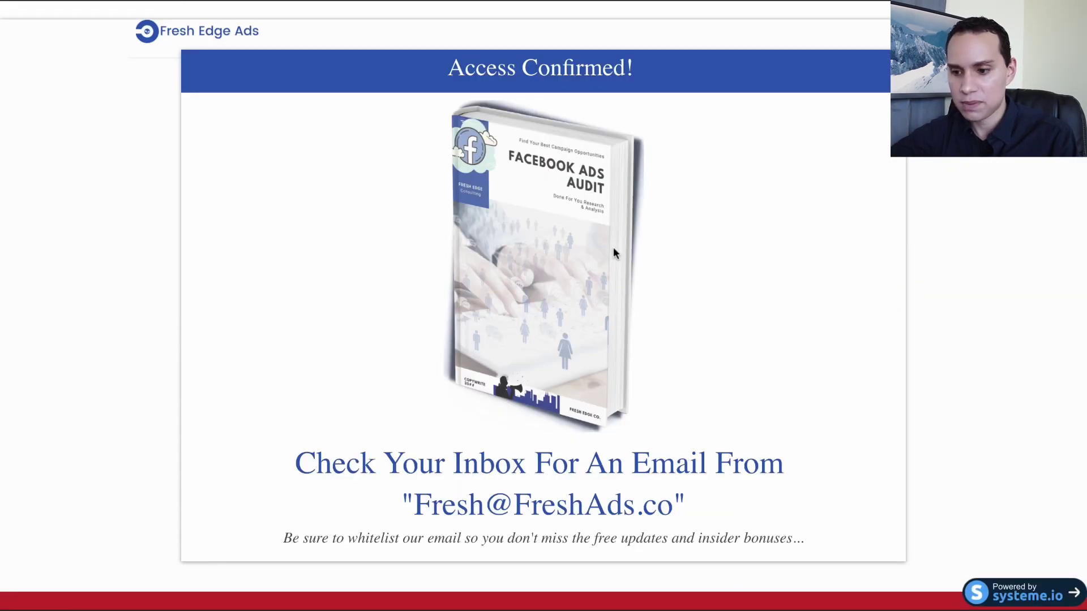
pyautogui.hotkey('ctrl', 'shift', 'Tab')
# Step: Review and save the FEA| Lead trigger, then return to the workspace overview
pyautogui.click(1036, 83)
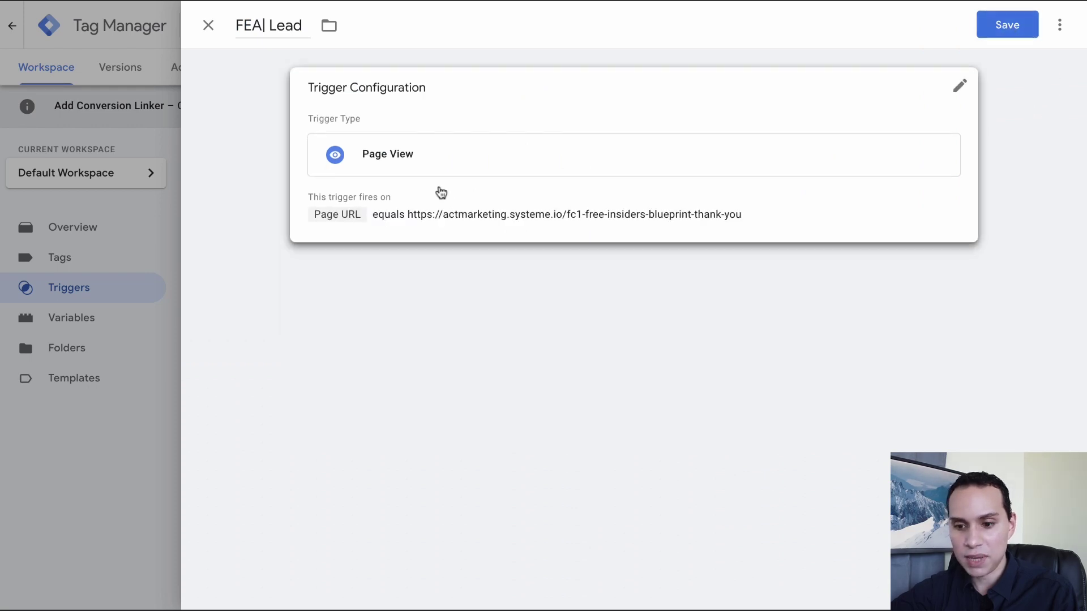
pyautogui.click(405, 212)
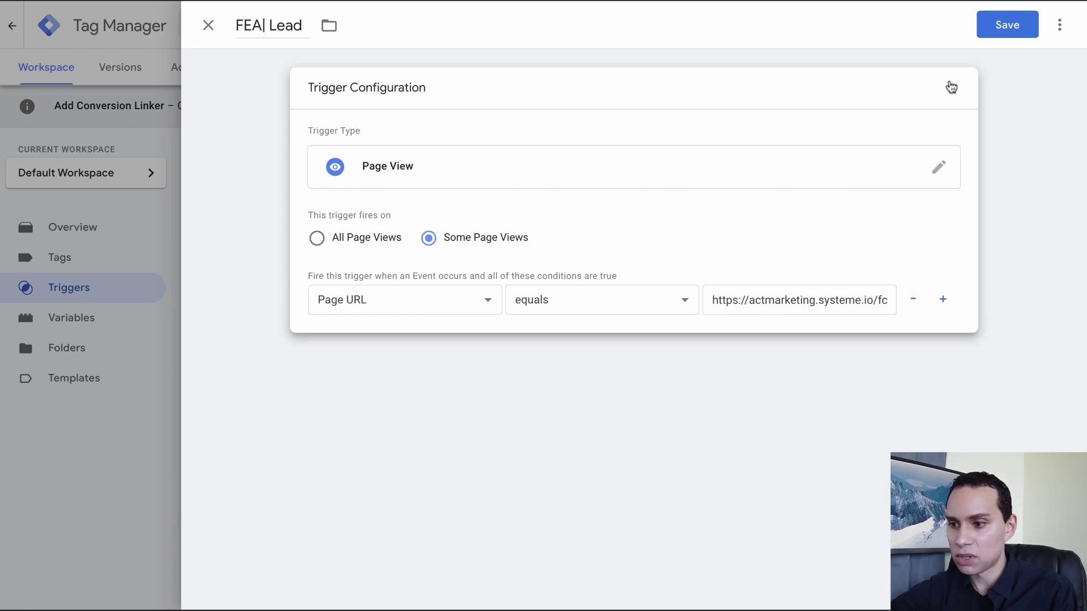
pyautogui.click(1007, 25)
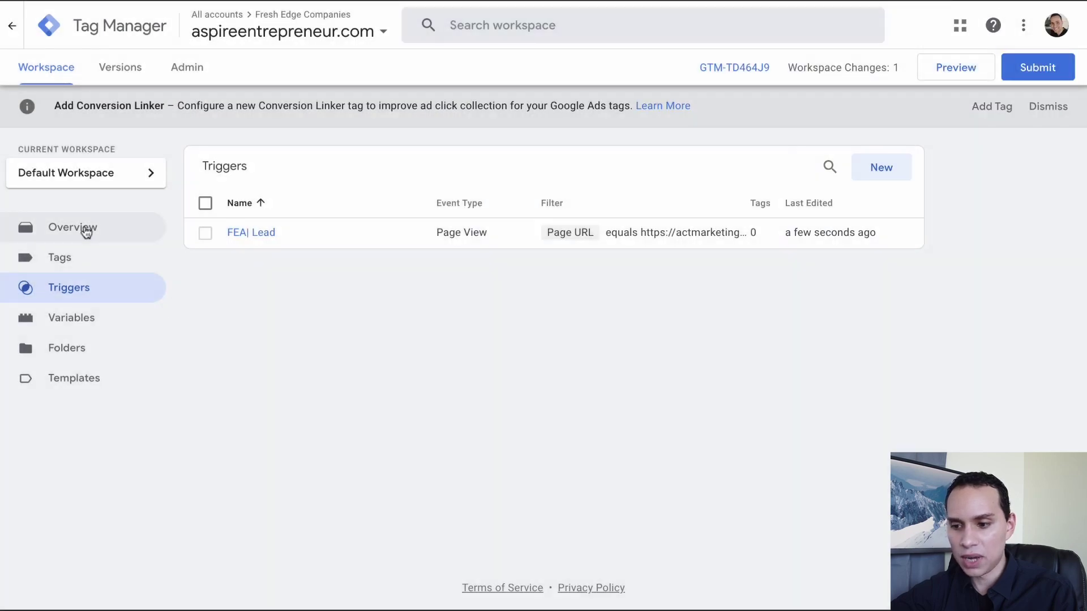
pyautogui.click(85, 229)
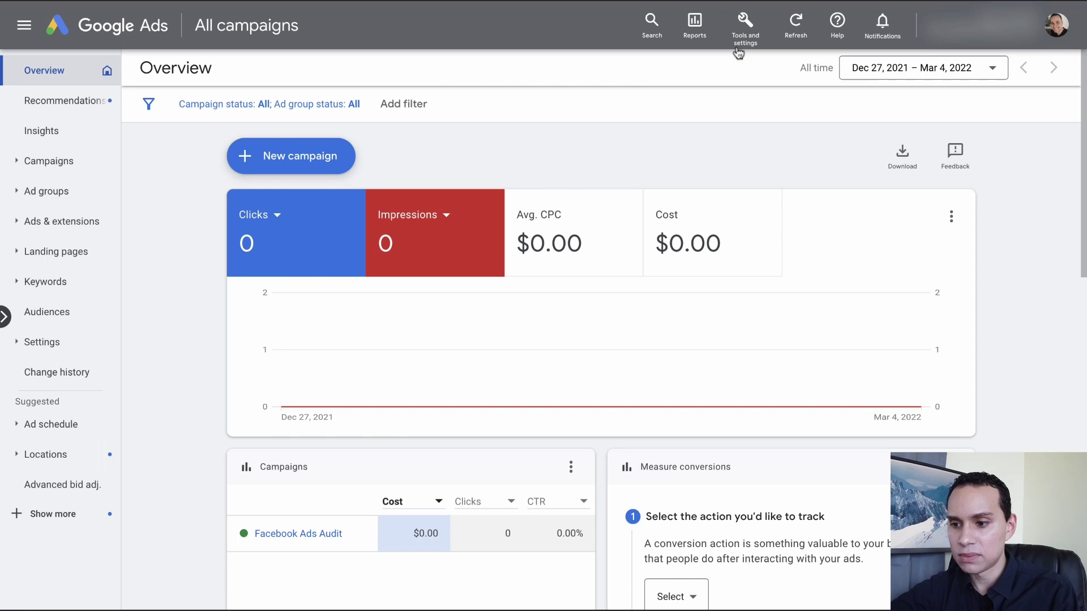
# Step: Start a new website conversion action from the Google Ads Conversions summary
pyautogui.click(746, 33)
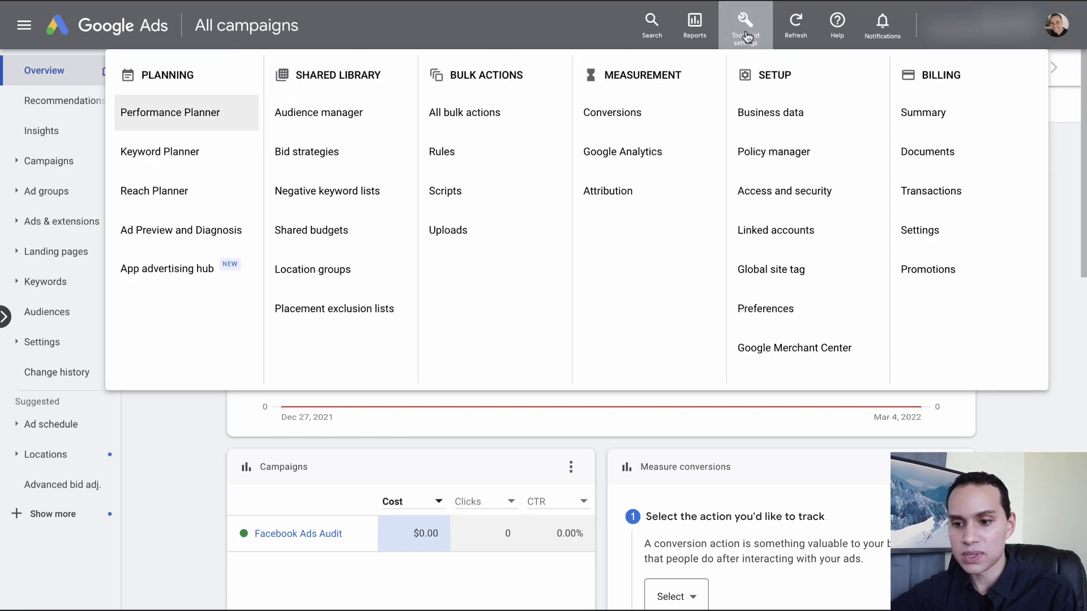
pyautogui.click(640, 109)
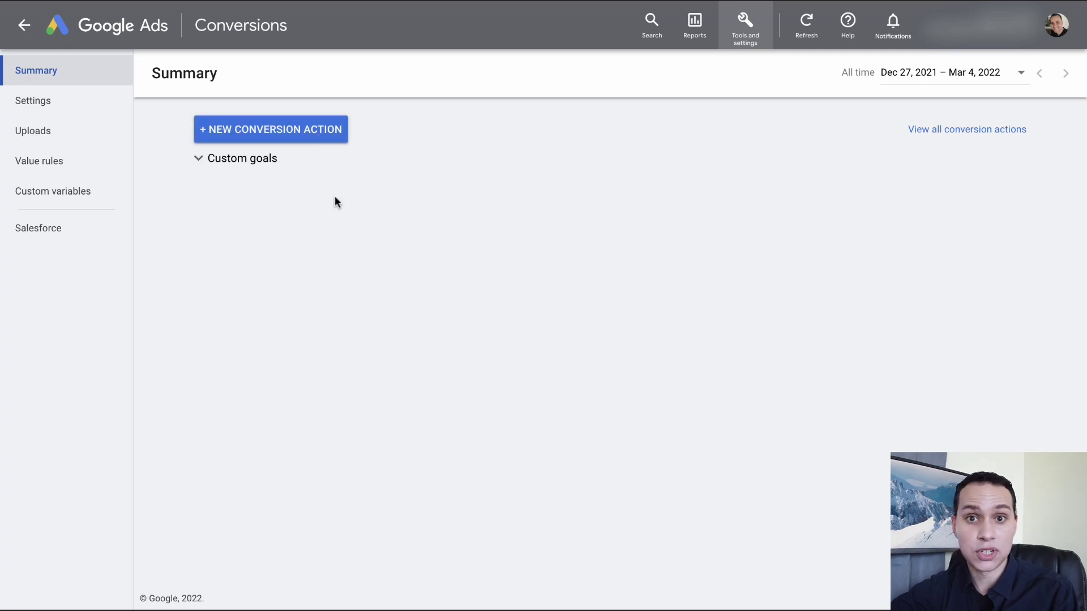
pyautogui.click(327, 136)
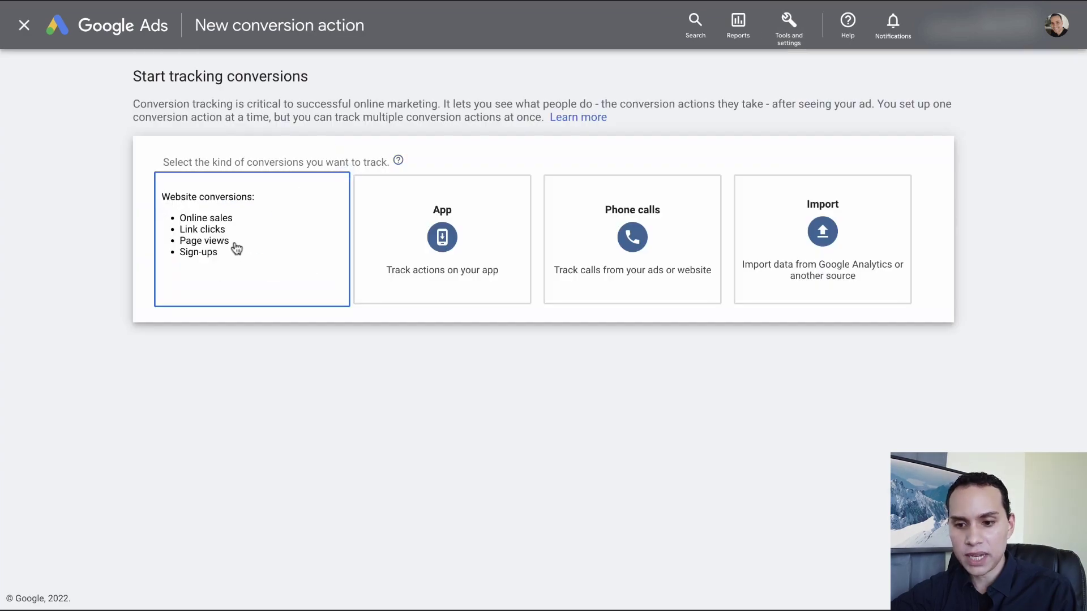
pyautogui.click(237, 248)
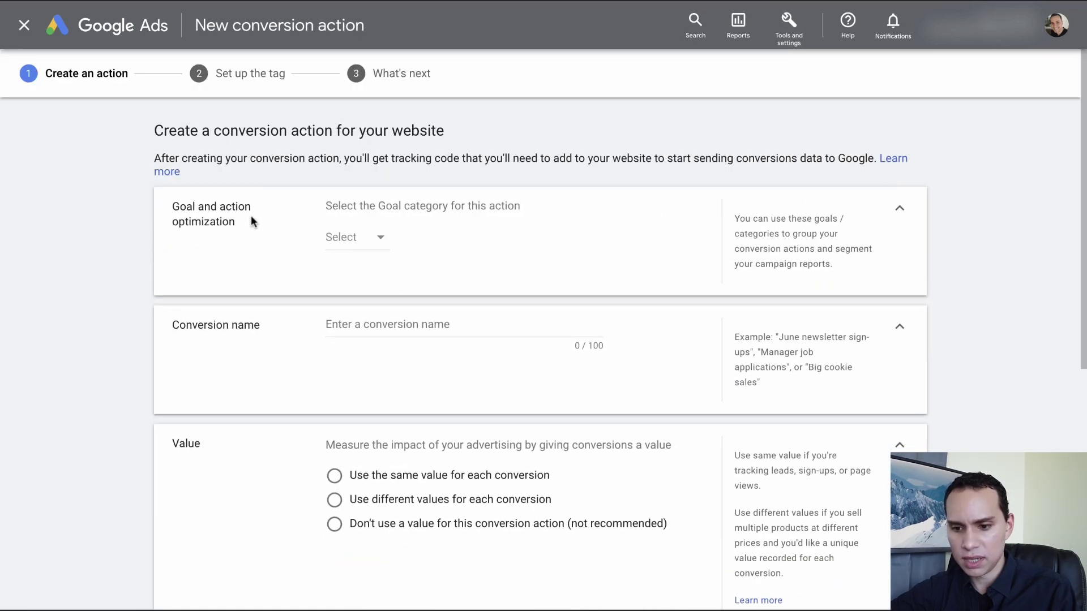
# Step: Set the conversion's goal category to Submit lead form
pyautogui.click(381, 241)
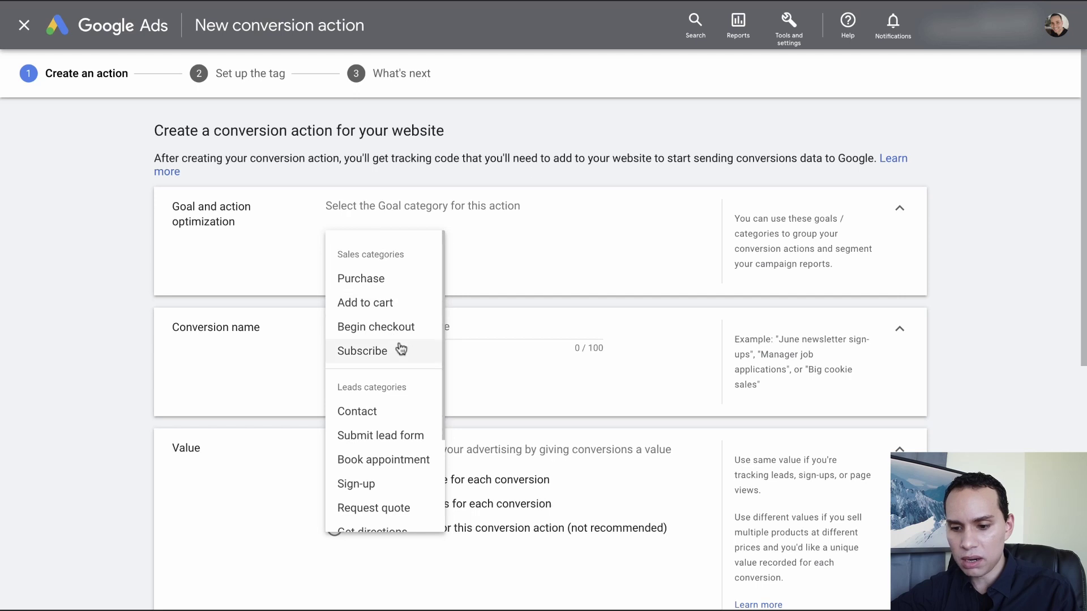
pyautogui.scroll(-2, 391, 352)
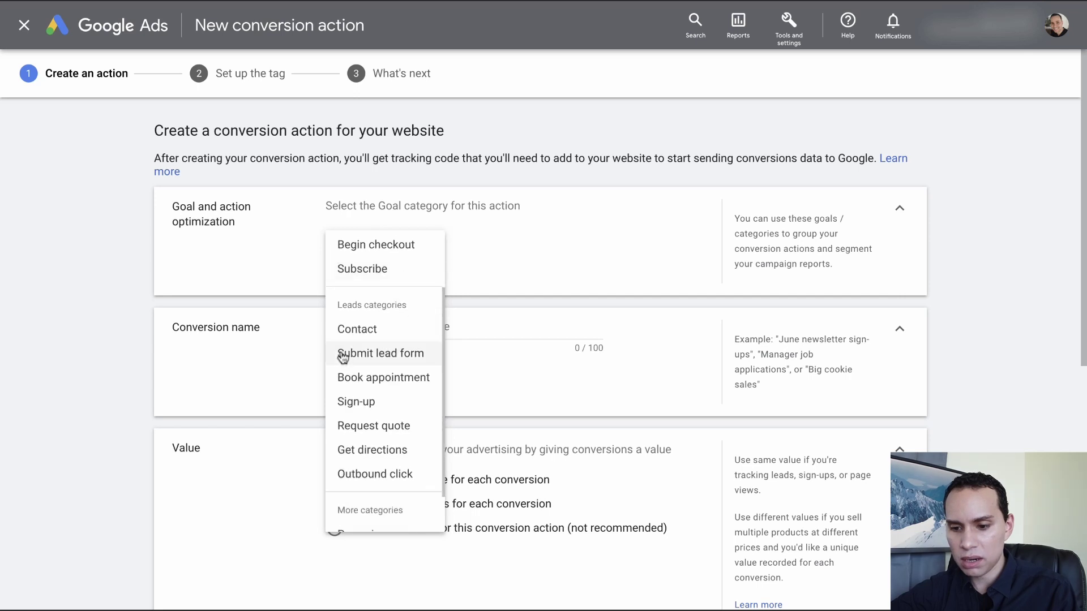
pyautogui.click(386, 356)
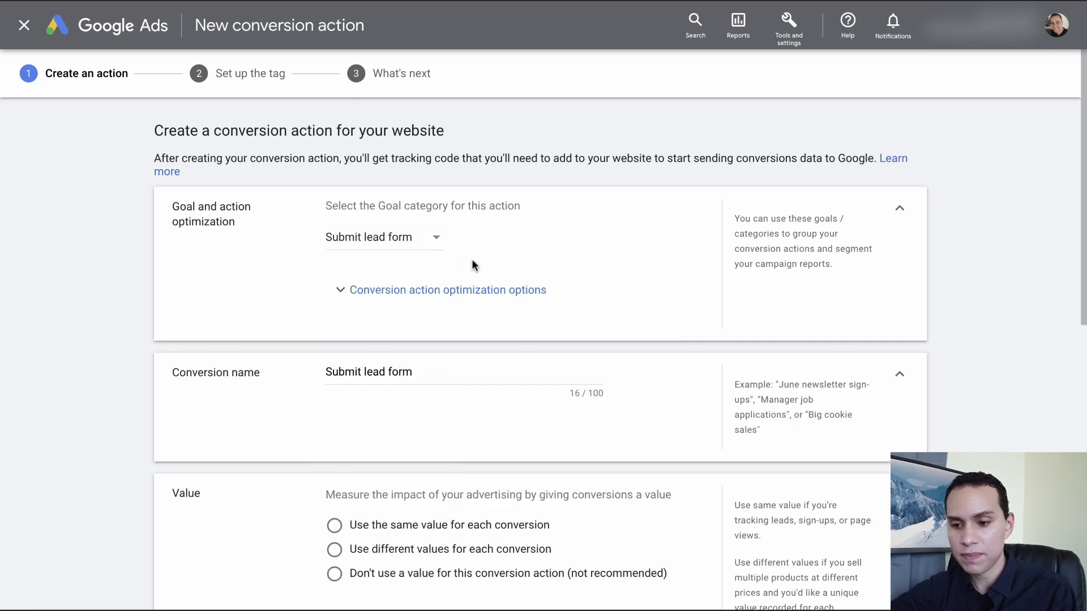
pyautogui.scroll(-3, 473, 264)
pyautogui.scroll(4, 456, 243)
pyautogui.click(465, 281)
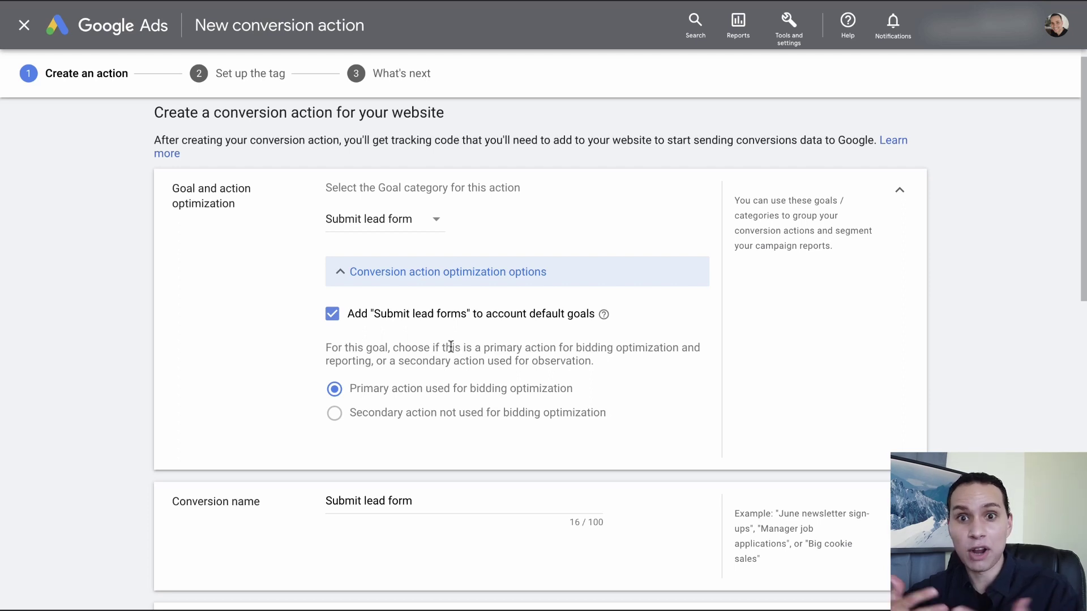
pyautogui.click(480, 268)
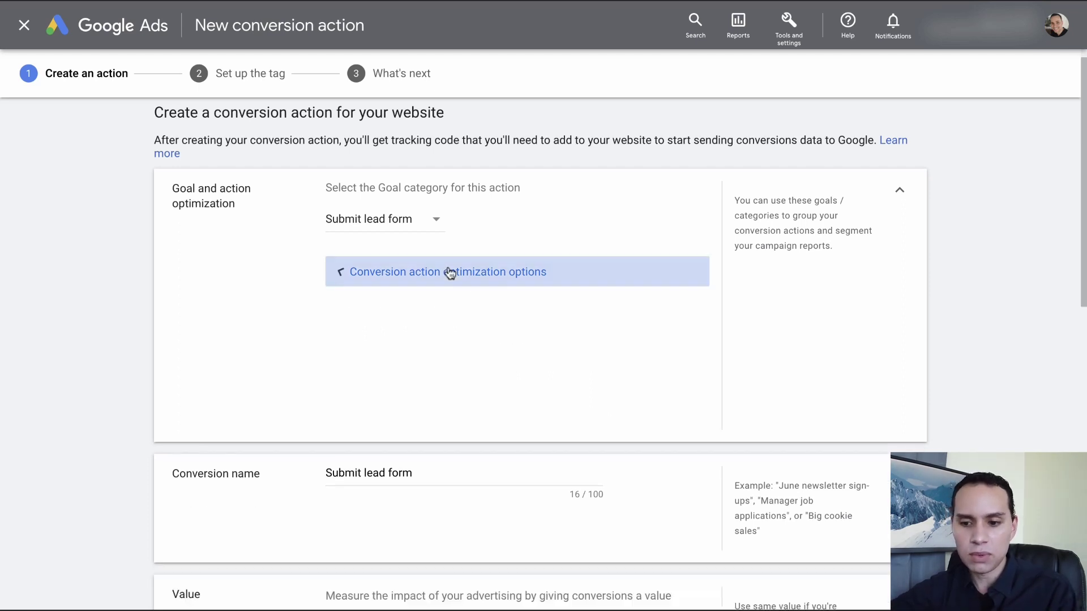
pyautogui.scroll(-2, 294, 305)
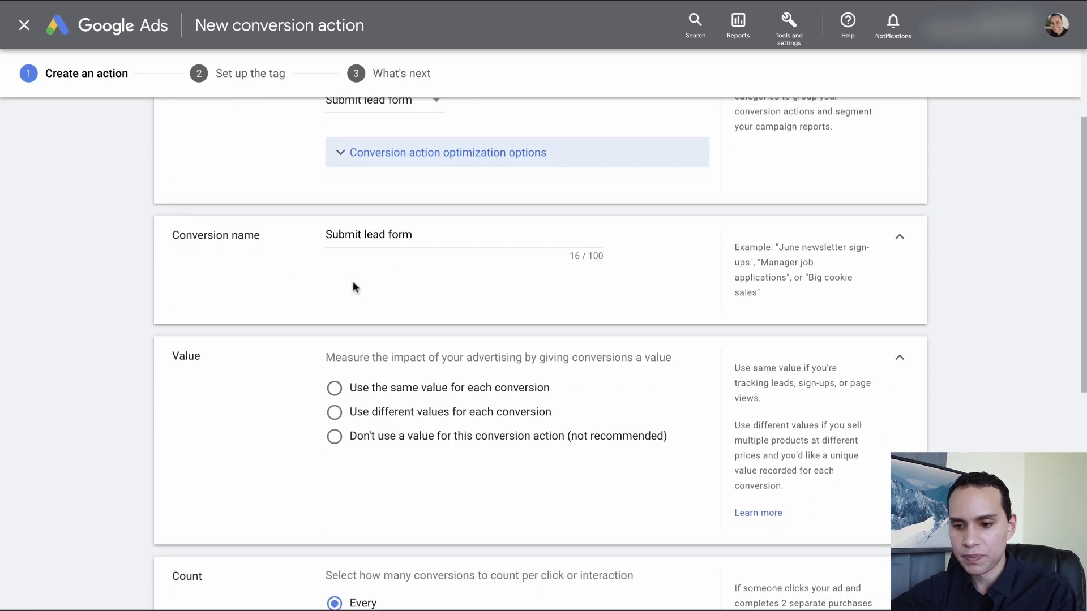
# Step: Name the conversion action 'FEA| Lead'
pyautogui.tripleClick(427, 238)
pyautogui.write('FEA| ')
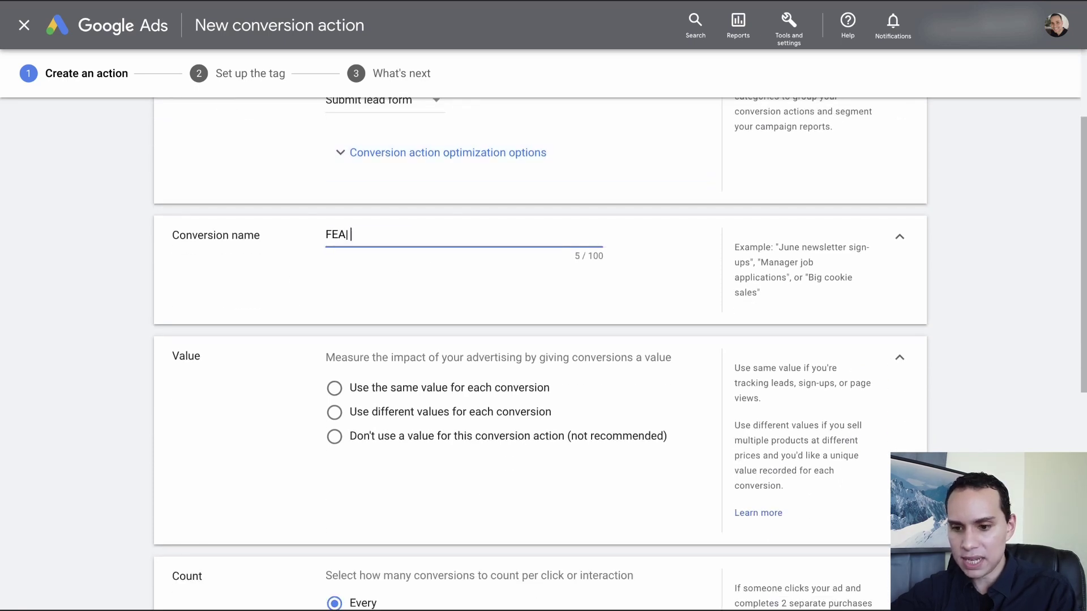
pyautogui.write('Lead')
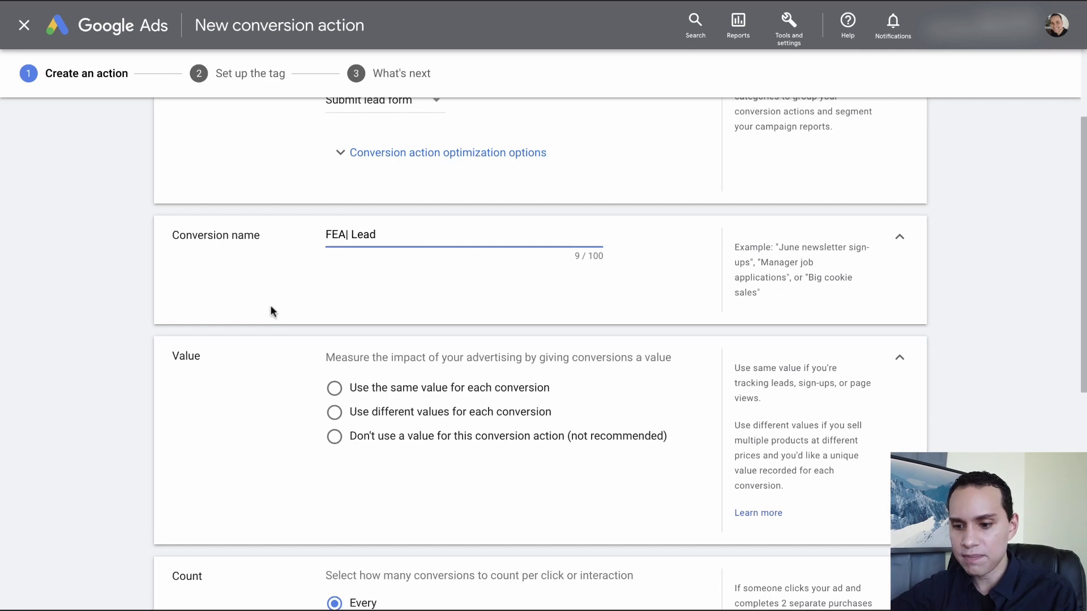
pyautogui.scroll(-4, 270, 304)
pyautogui.scroll(4, 272, 288)
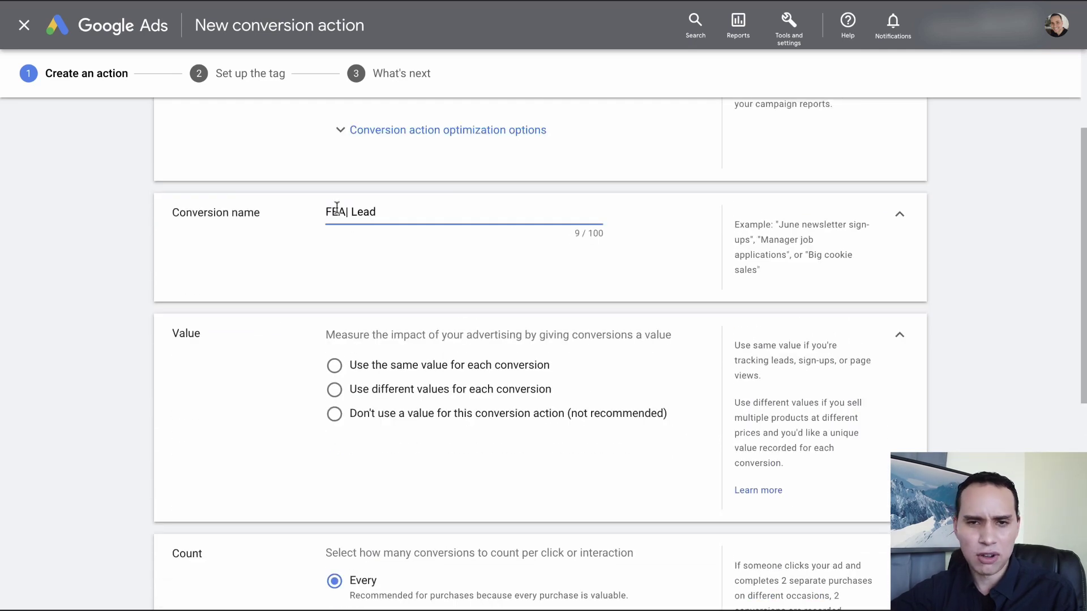
pyautogui.scroll(-3, 319, 250)
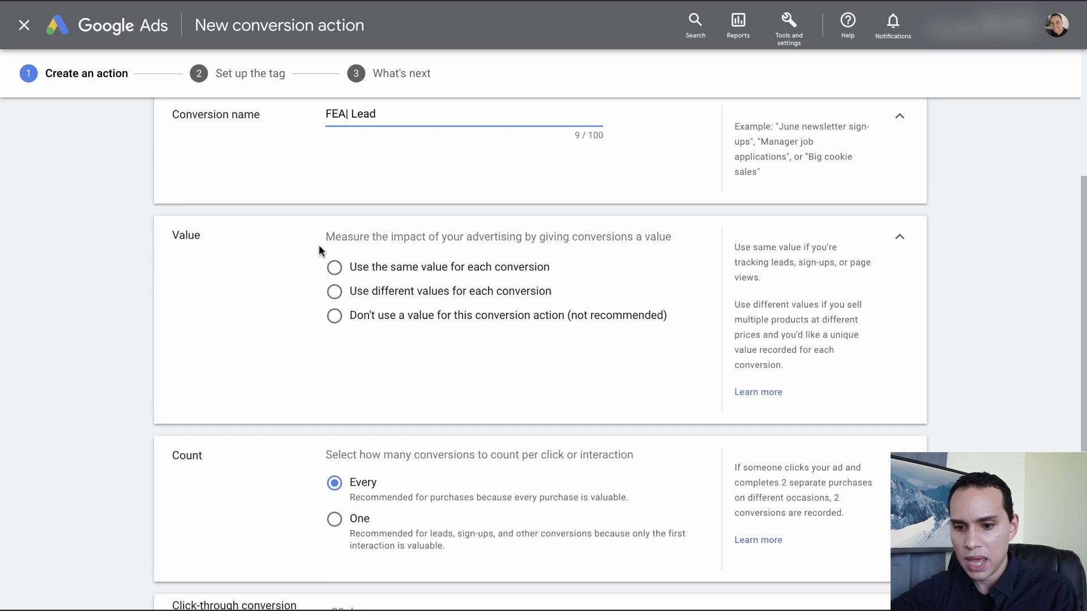
# Step: Choose 'Don't use a value' and set the count to One conversion per interaction
pyautogui.click(349, 253)
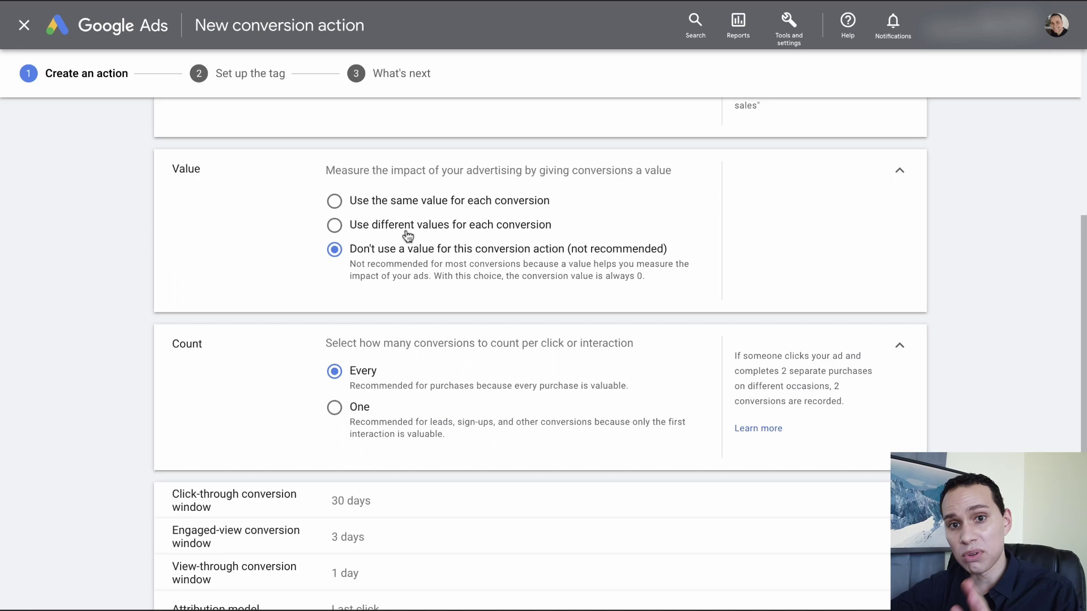
pyautogui.scroll(-3, 407, 235)
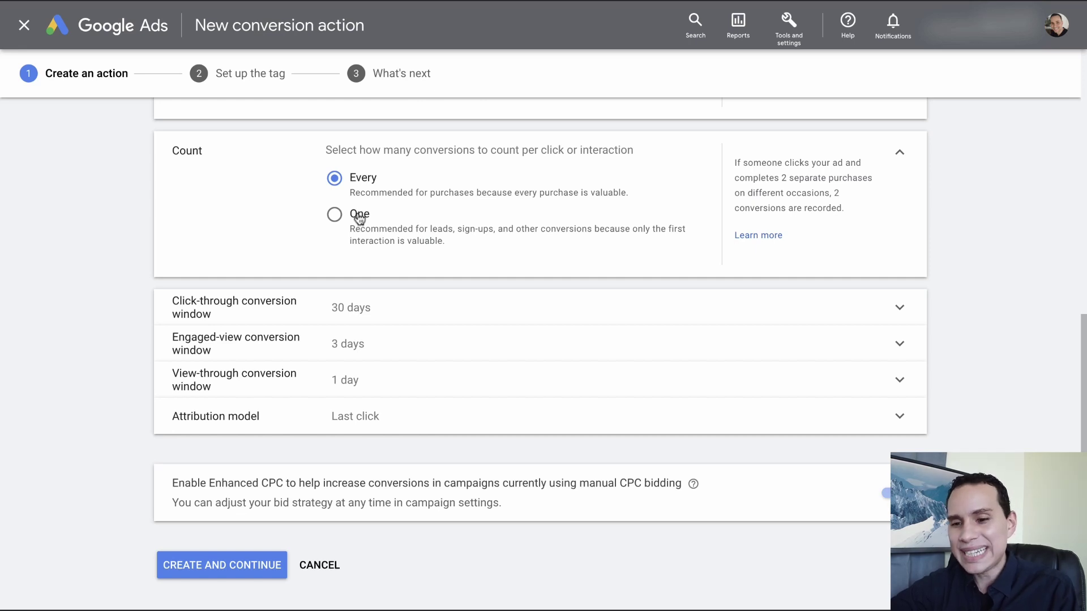
pyautogui.click(359, 219)
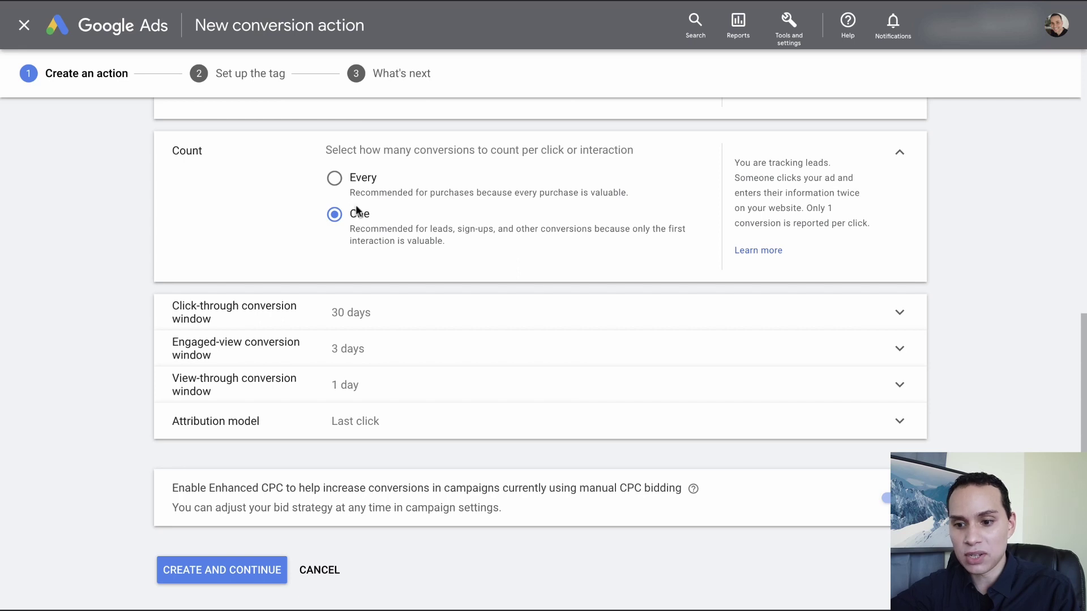
pyautogui.click(358, 188)
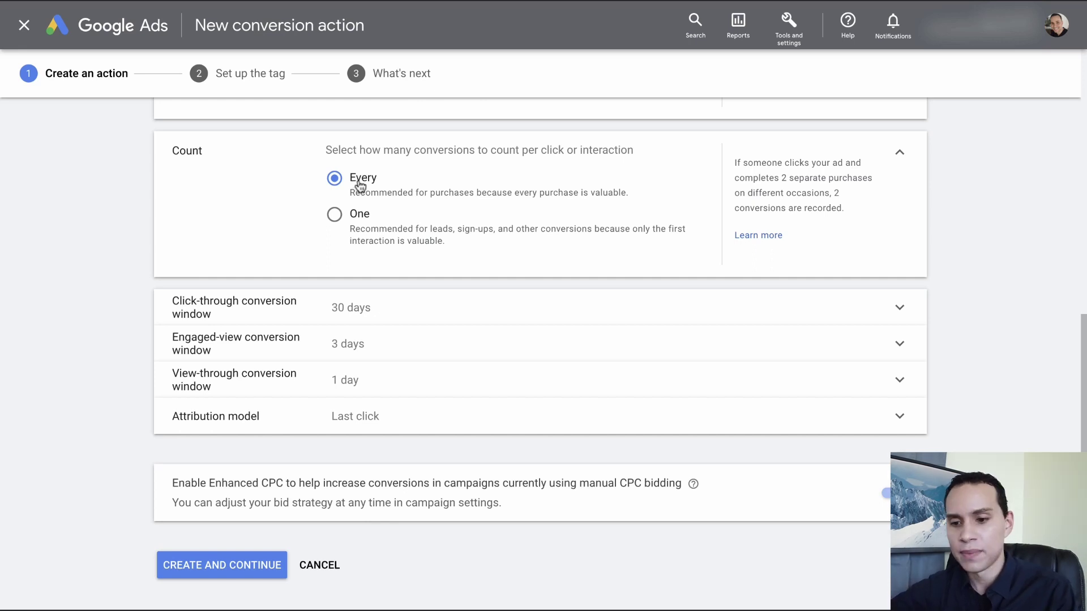
pyautogui.click(353, 214)
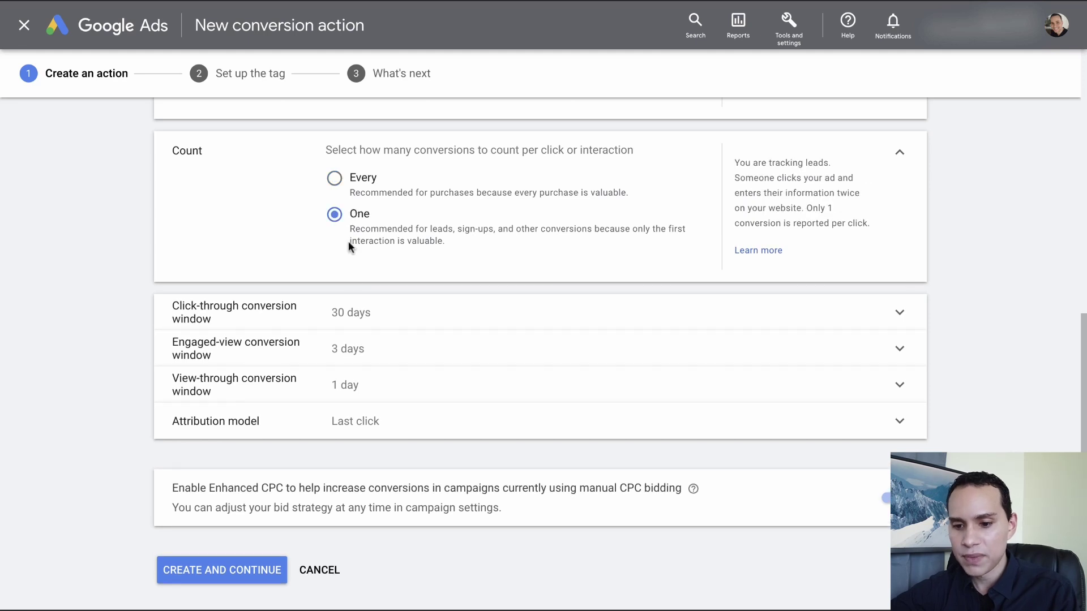
# Step: Set a 1-week click-through window, turn off Enhanced CPC, and create the conversion action
pyautogui.click(355, 311)
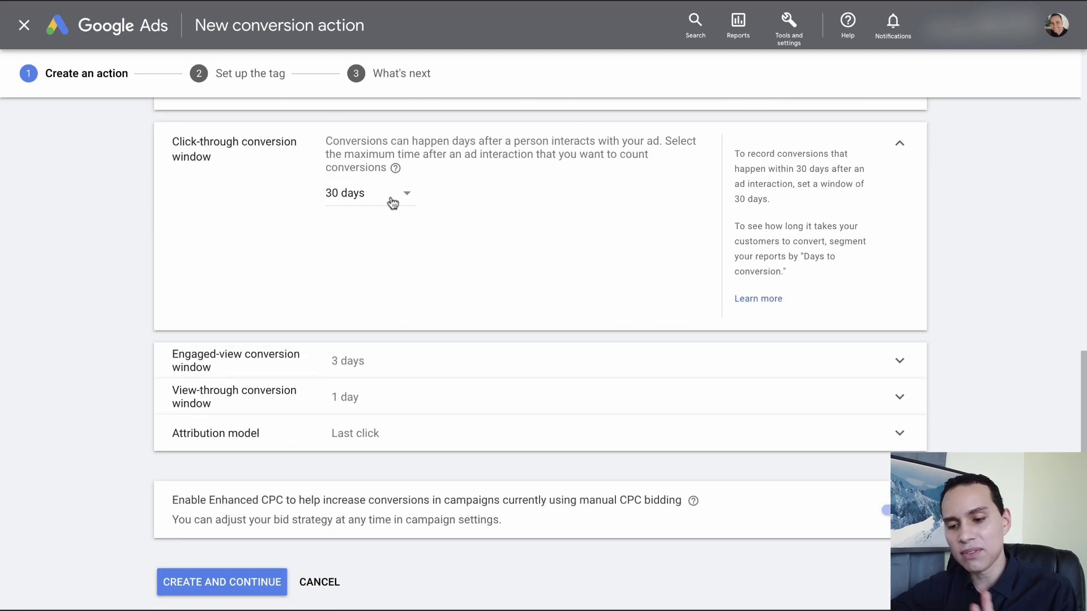
pyautogui.click(392, 203)
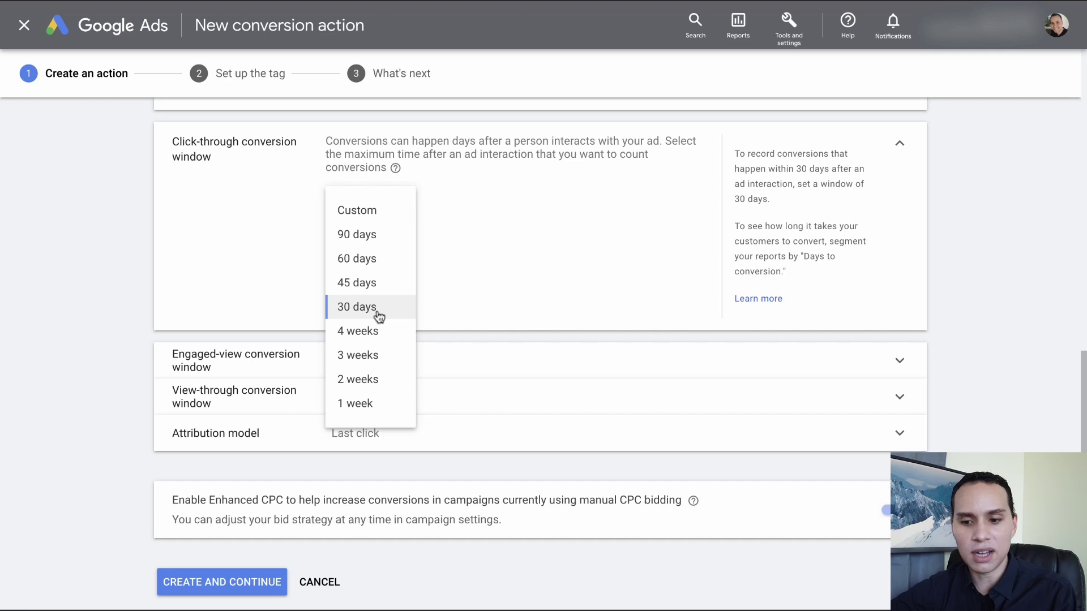
pyautogui.click(381, 409)
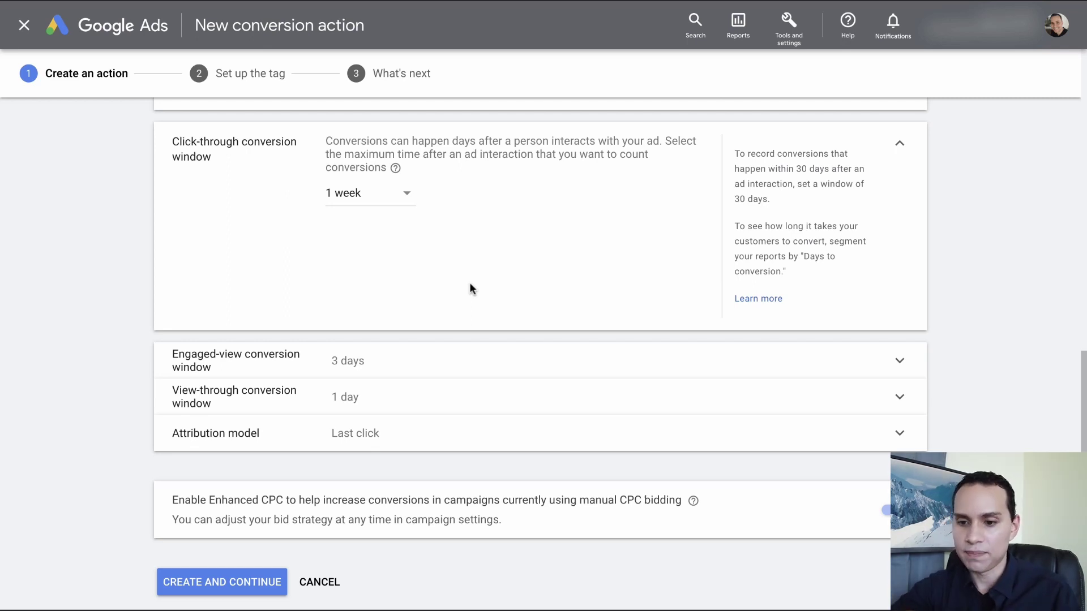
pyautogui.click(408, 197)
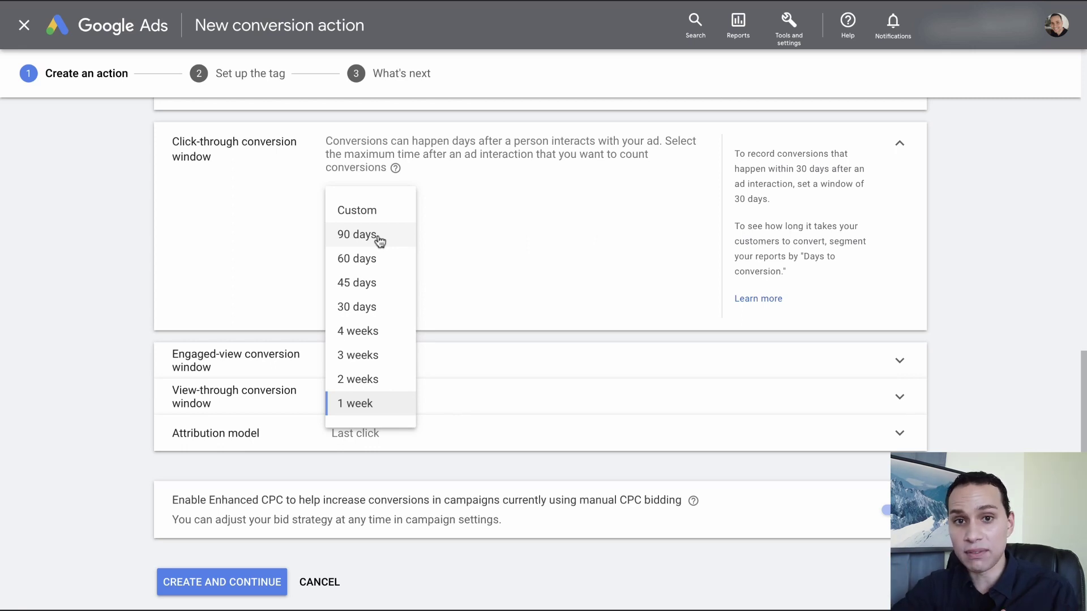
pyautogui.click(505, 246)
pyautogui.scroll(-1, 487, 238)
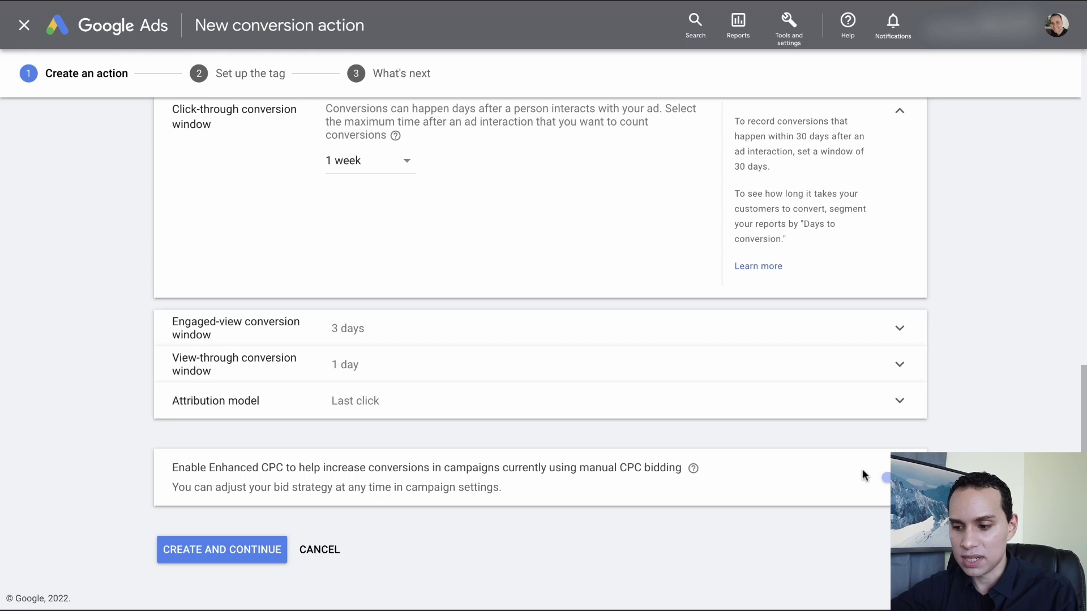
pyautogui.click(886, 477)
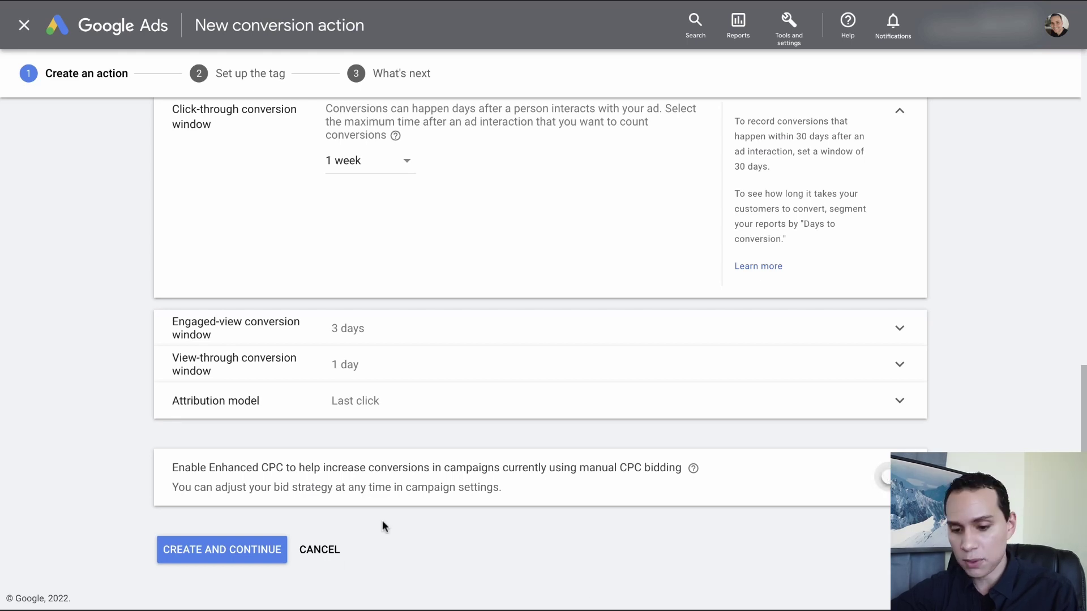
pyautogui.click(251, 549)
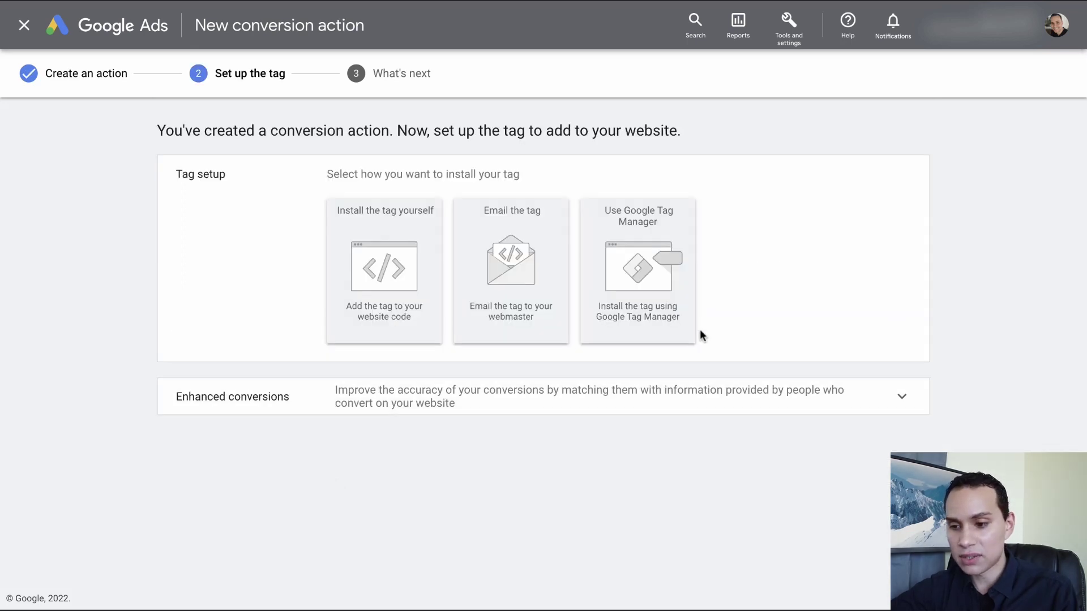
# Step: Copy the Tag Manager Conversion ID into the slide's FEA| Leads Conversion ID box
pyautogui.click(656, 276)
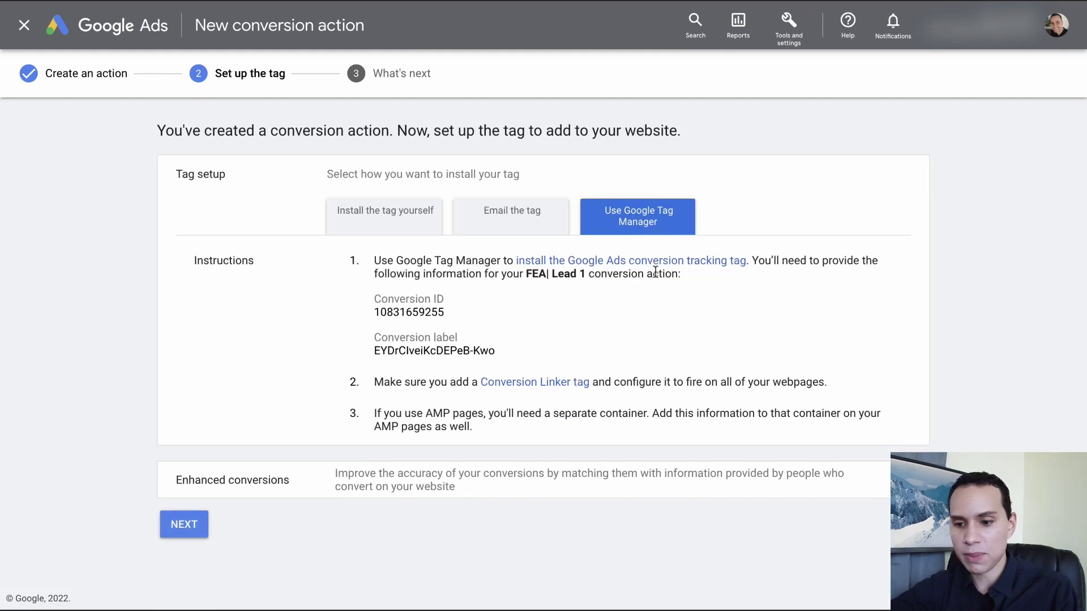
pyautogui.moveTo(448, 310); pyautogui.dragTo(366, 313)
pyautogui.press('super+c')
pyautogui.hotkey('ctrl', 'Right')
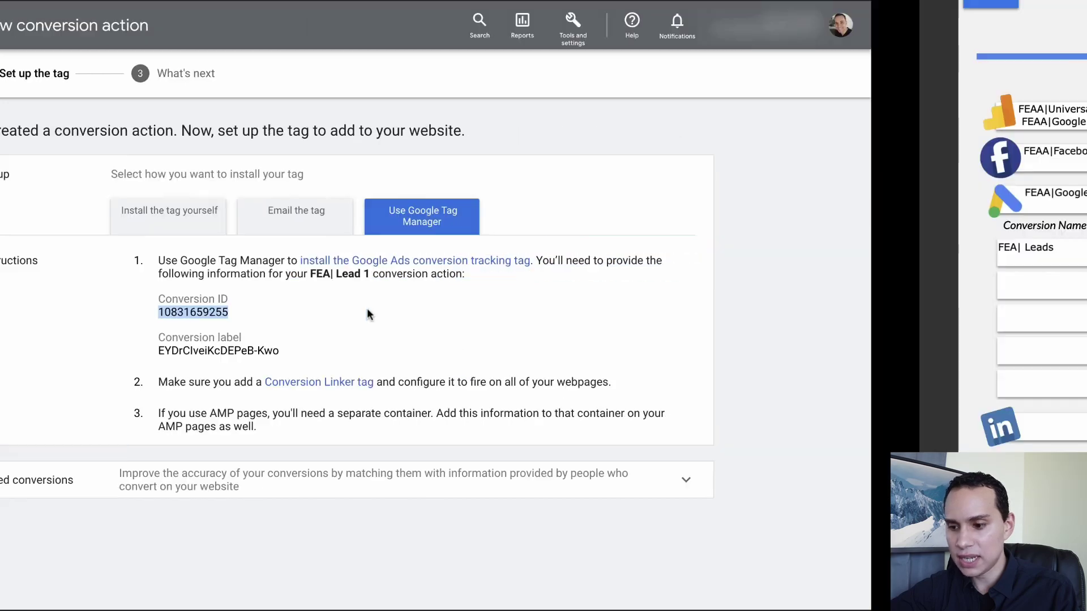
pyautogui.click(452, 247)
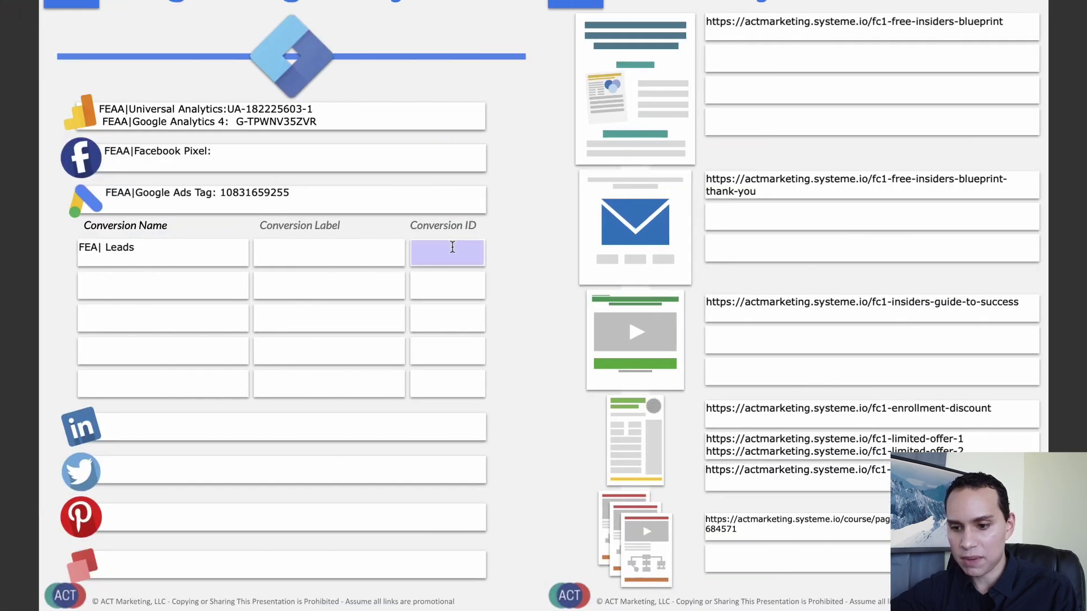
pyautogui.click(452, 247)
pyautogui.press('super+v')
# Step: Copy the Conversion label into the slide's FEA| Leads row and advance the wizard
pyautogui.hotkey('ctrl', 'Left')
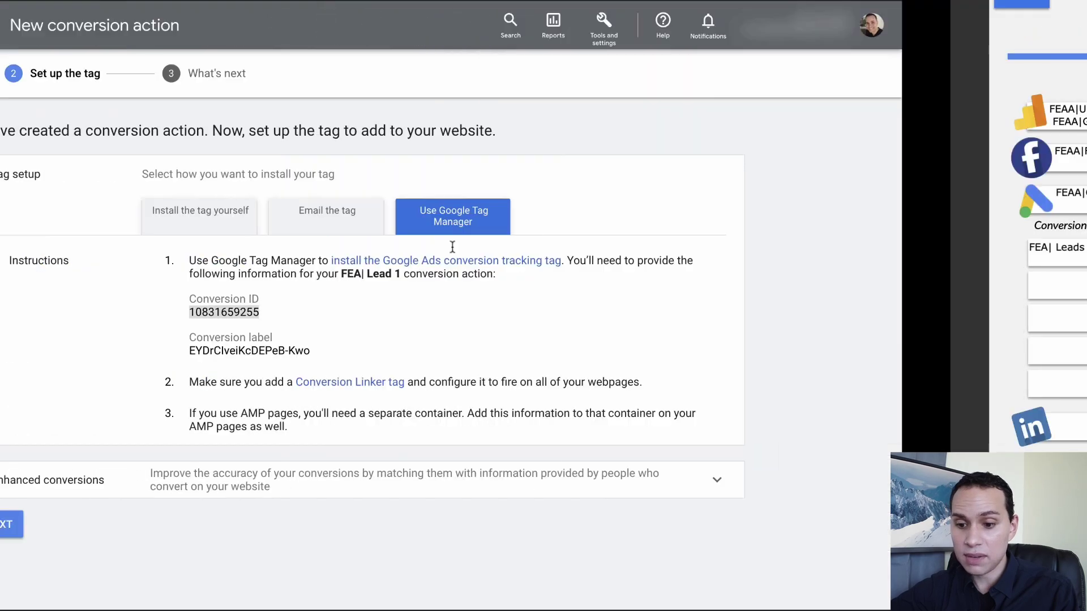
pyautogui.moveTo(374, 351); pyautogui.dragTo(500, 348)
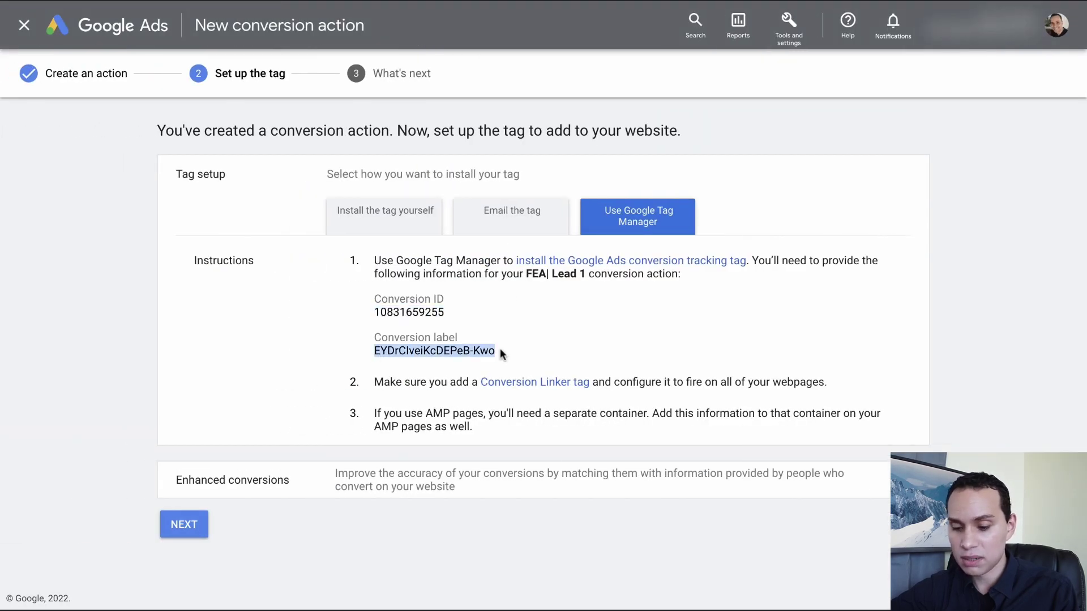
pyautogui.hotkey('ctrl', 'Right')
pyautogui.click(328, 254)
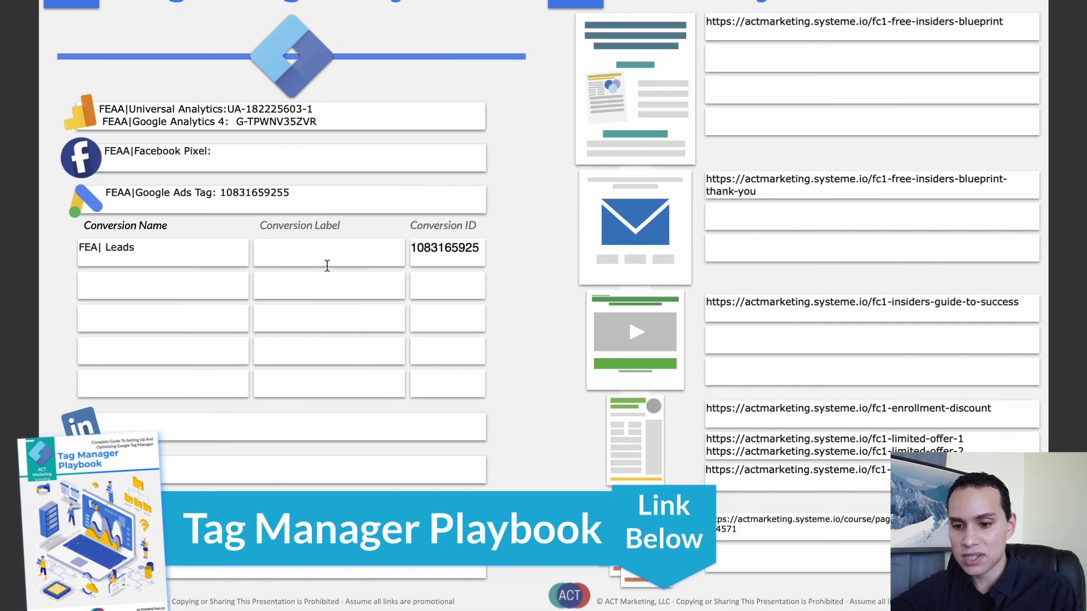
pyautogui.click(328, 254)
pyautogui.press('super+v')
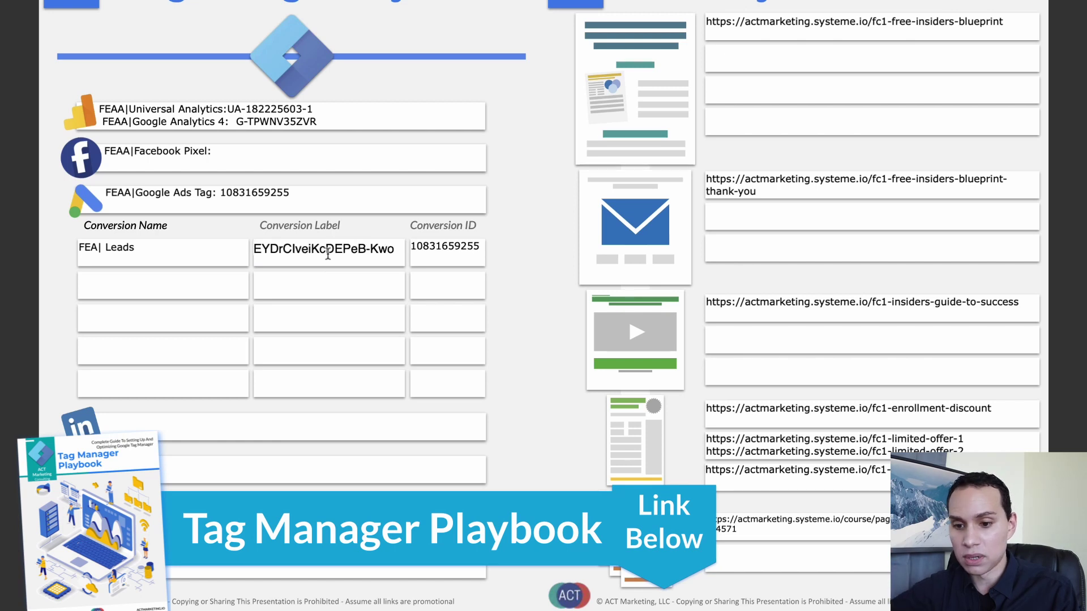
pyautogui.hotkey('ctrl', 'Left')
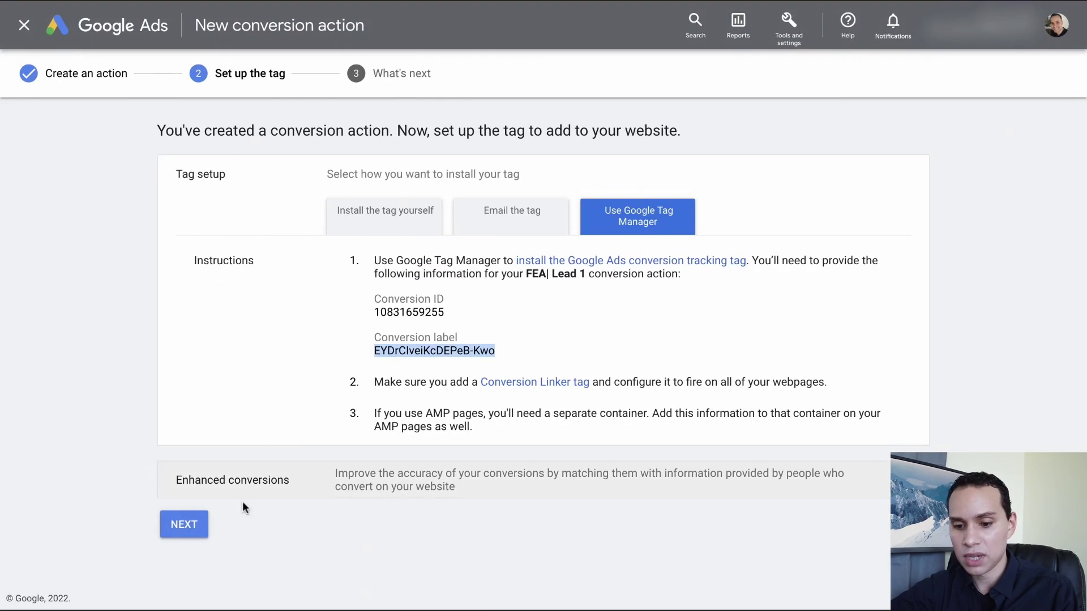
pyautogui.click(188, 526)
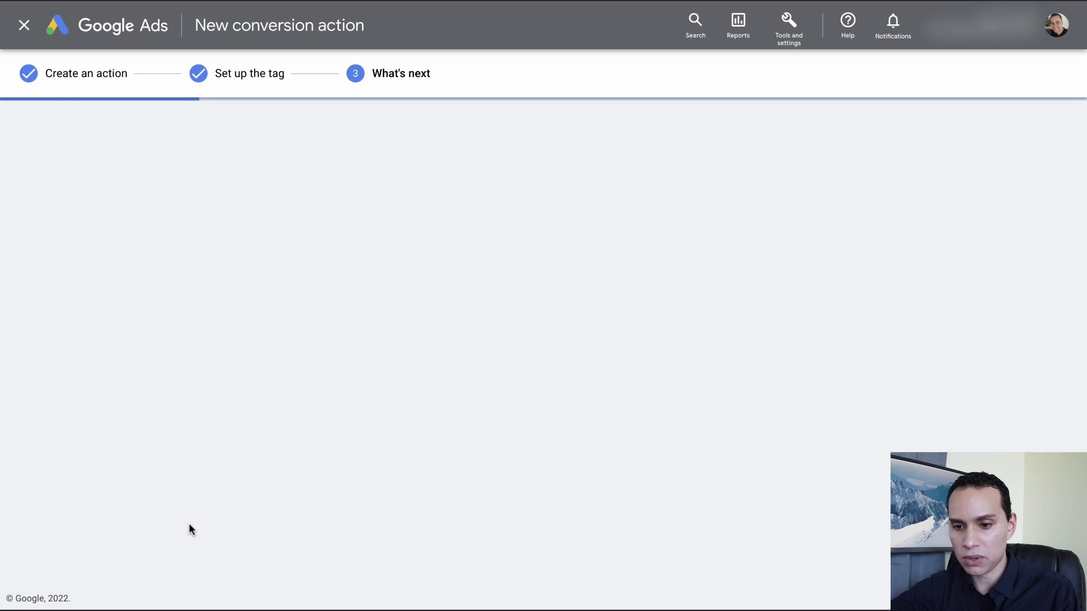
# Step: Finish the FEA| Lead conversion action with DONE
pyautogui.click(202, 423)
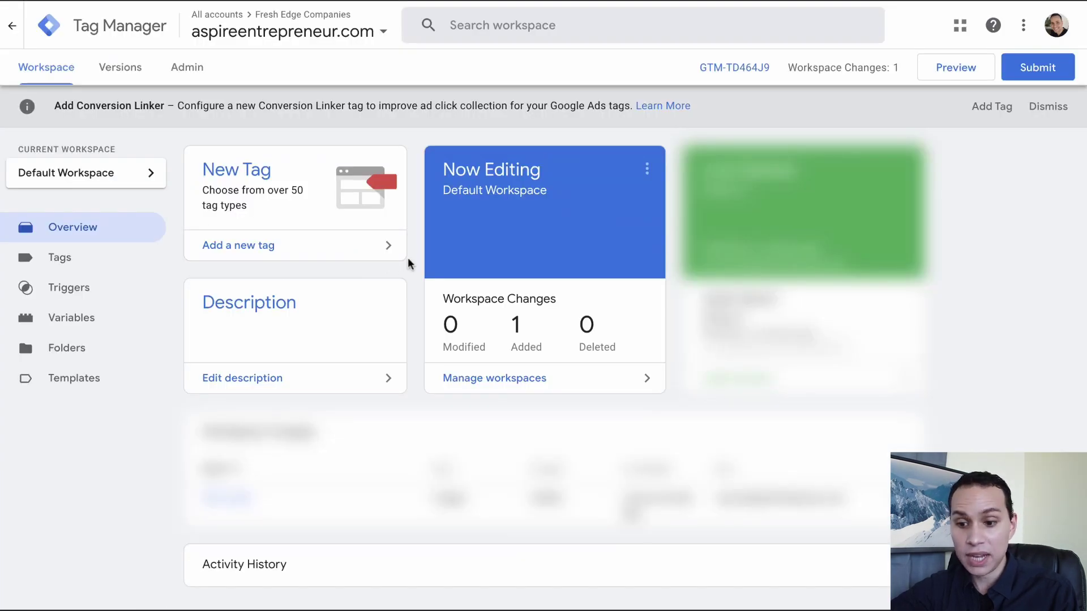
# Step: Create a tag titled 'FEA| Leads - Google Ads' of type Google Ads Conversion Tracking
pyautogui.click(293, 252)
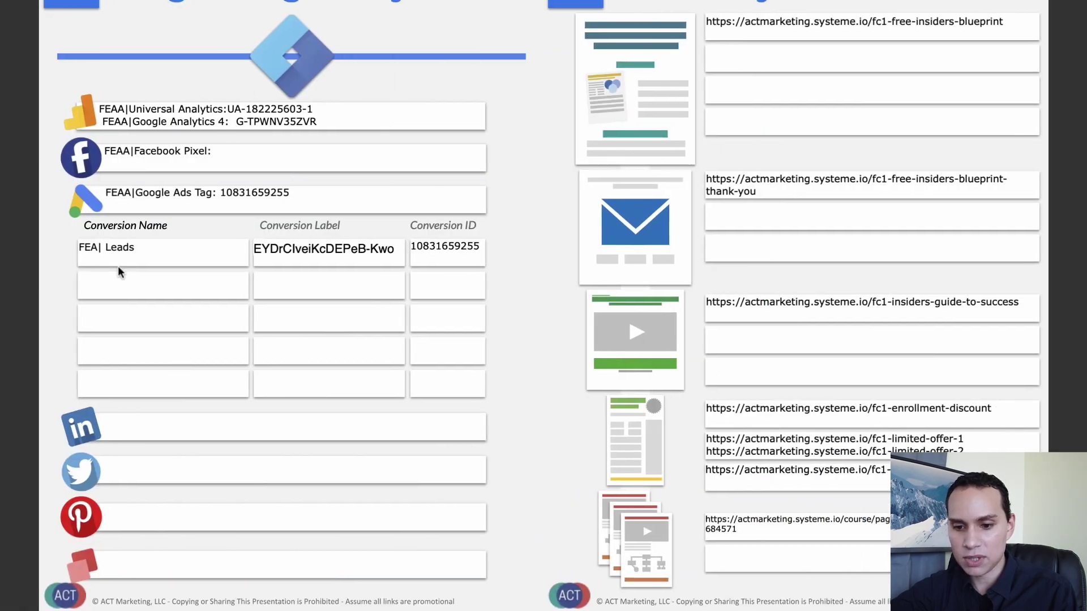
pyautogui.tripleClick(119, 253)
pyautogui.hotkey('ctrl', 'Left')
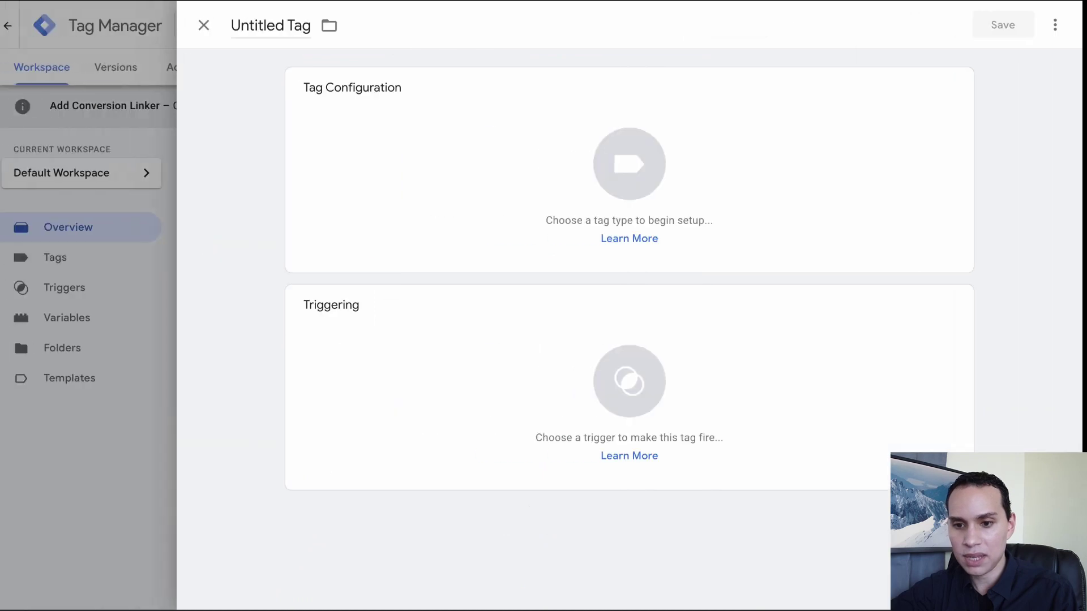
pyautogui.click(256, 25)
pyautogui.hotkey('ctrl', 'v')
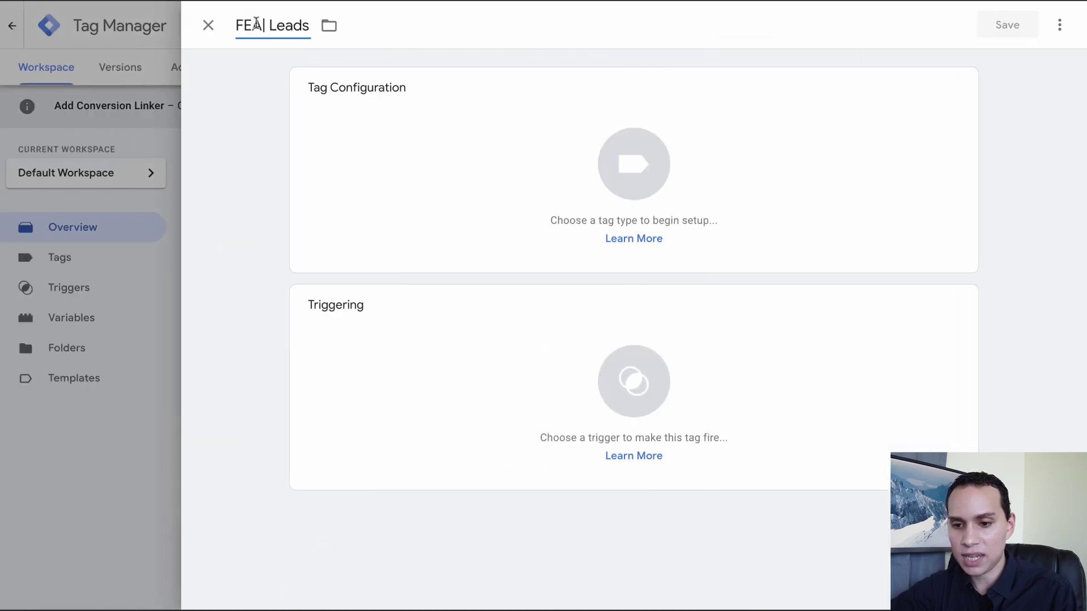
pyautogui.write('- ')
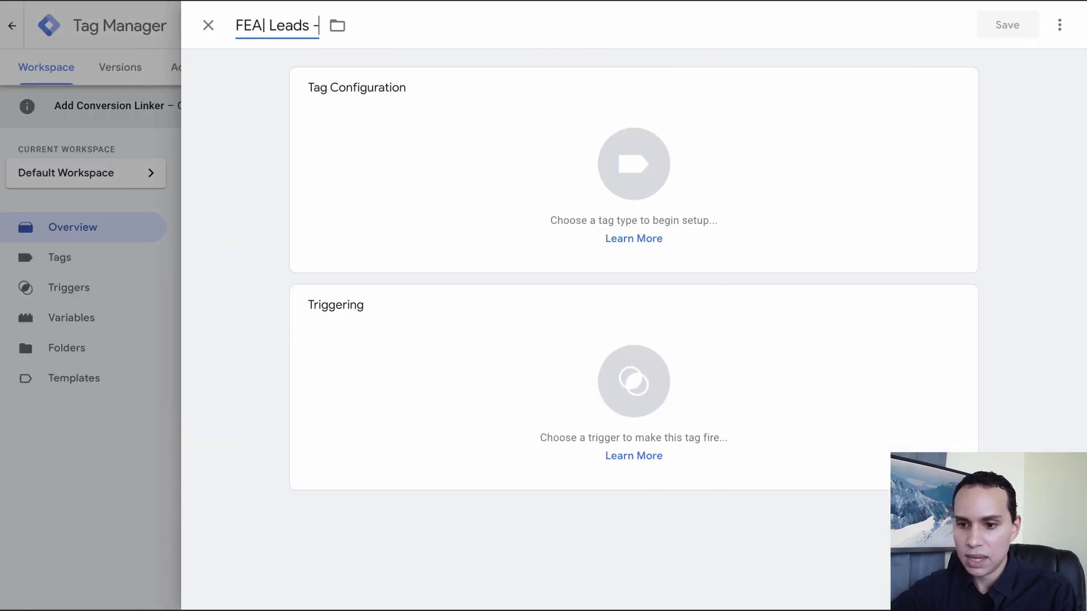
pyautogui.write('Google Ads')
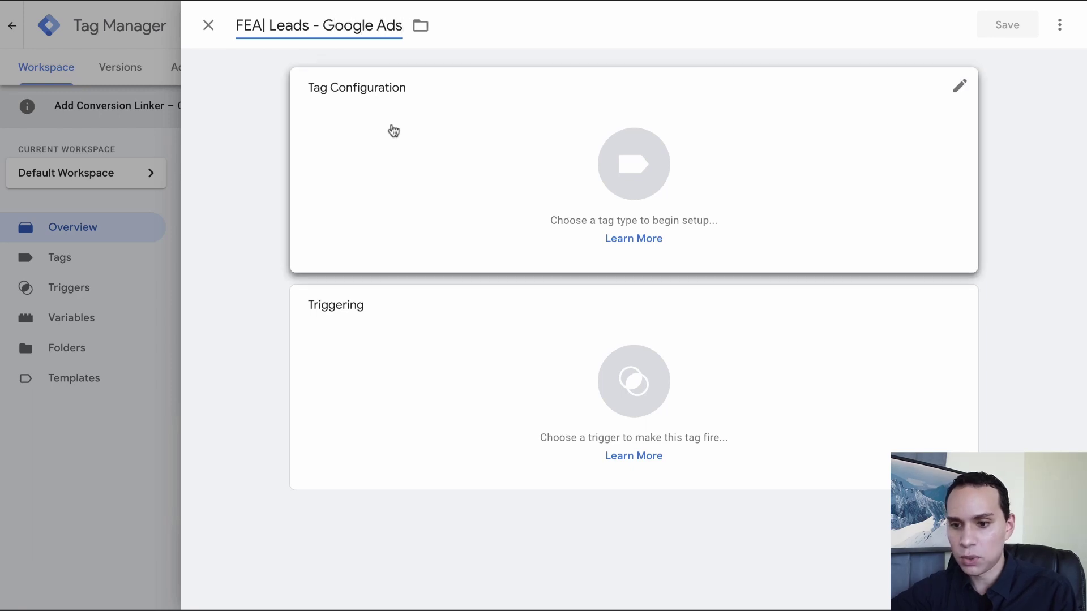
pyautogui.click(420, 158)
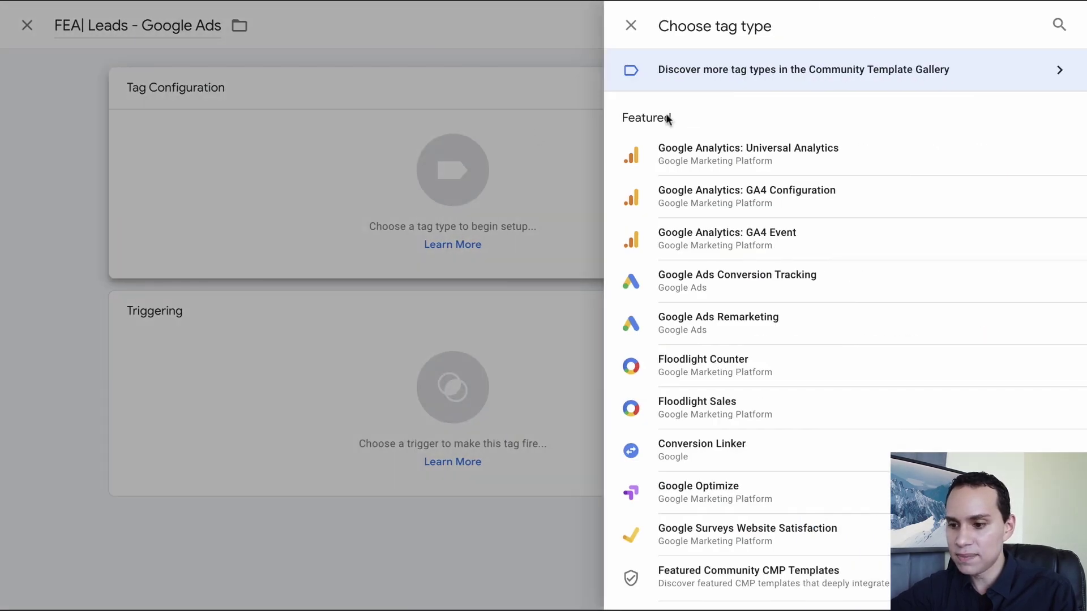
pyautogui.click(715, 289)
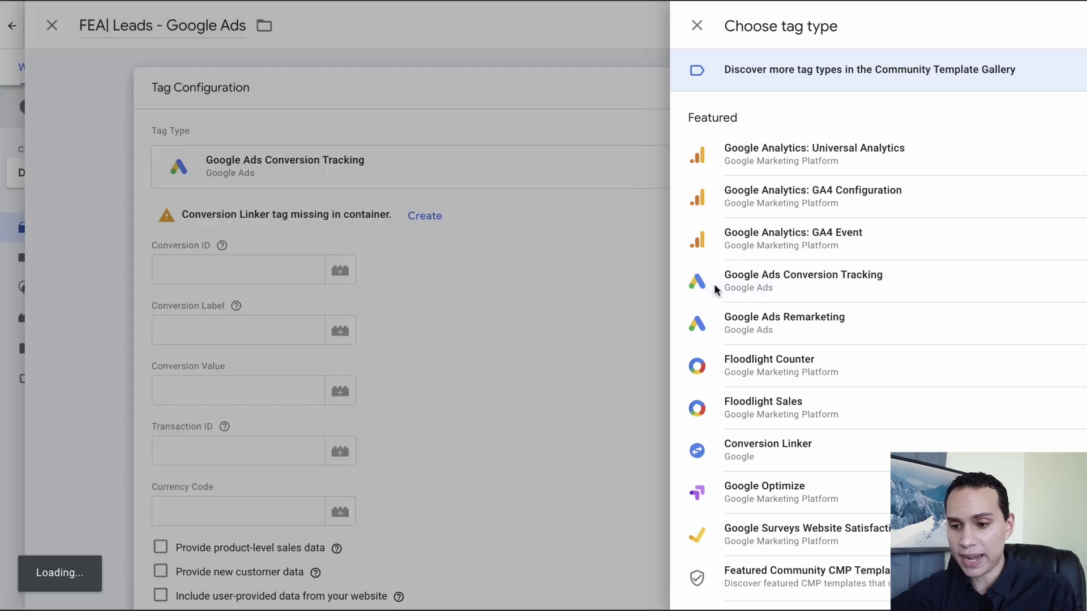
pyautogui.scroll(-1, 473, 279)
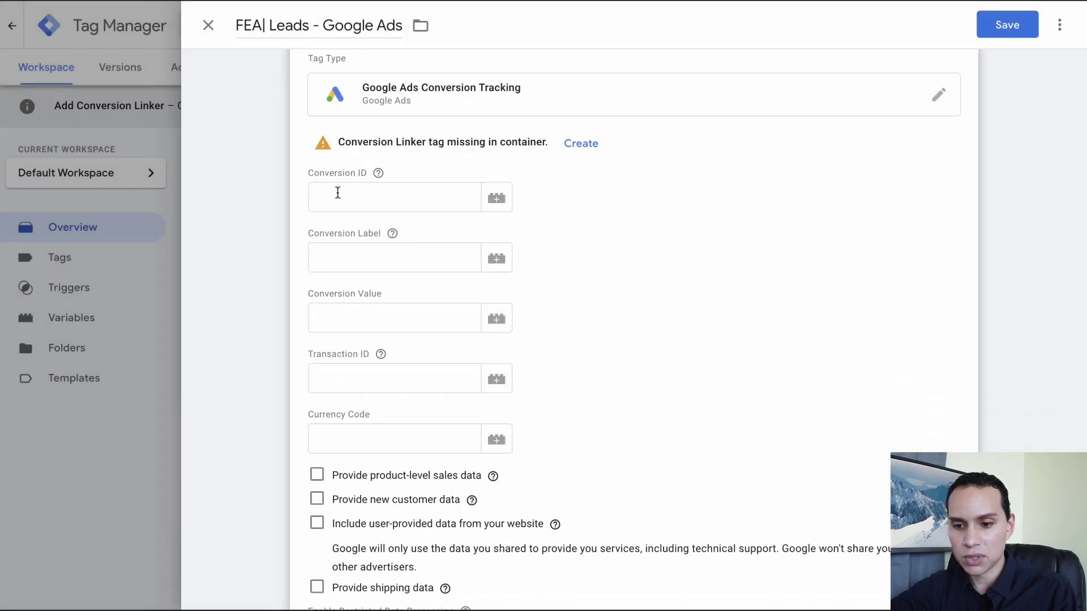
# Step: Paste the Google Ads conversion label and conversion ID from the planning slide into the tag's fields
pyautogui.moveTo(392, 233)
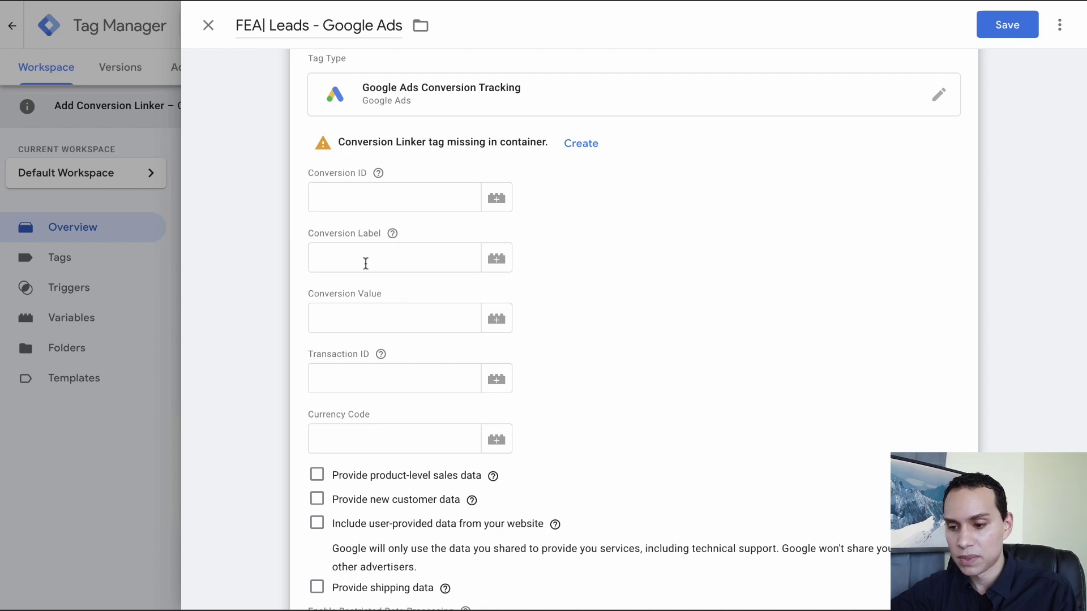
pyautogui.hotkey('alt', 'Tab')
pyautogui.moveTo(253, 247); pyautogui.dragTo(381, 246)
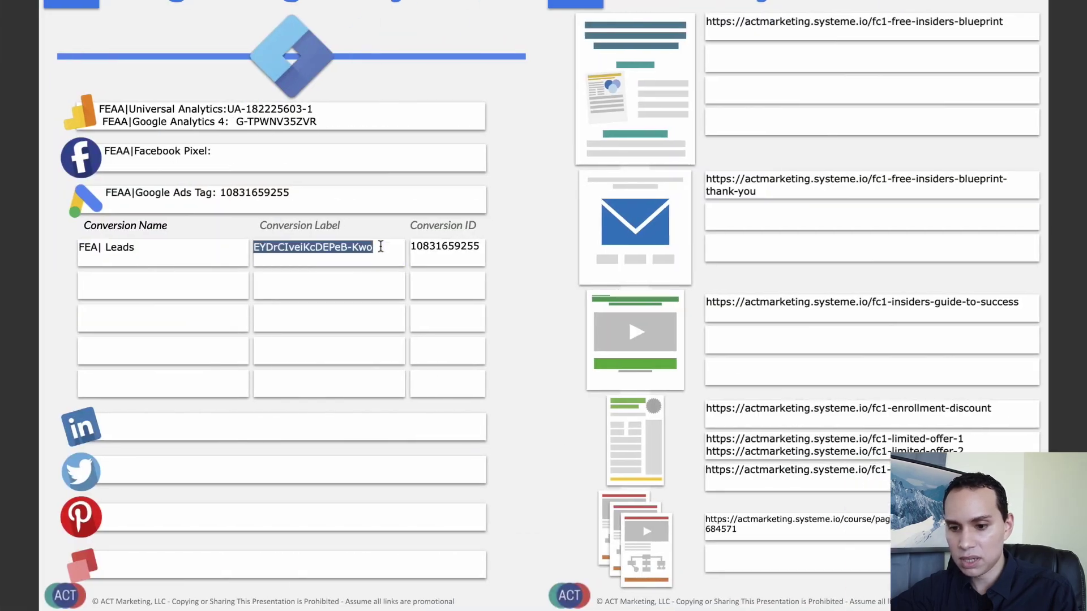
pyautogui.hotkey('alt', 'Tab')
pyautogui.click(371, 252)
pyautogui.hotkey('ctrl', 'v')
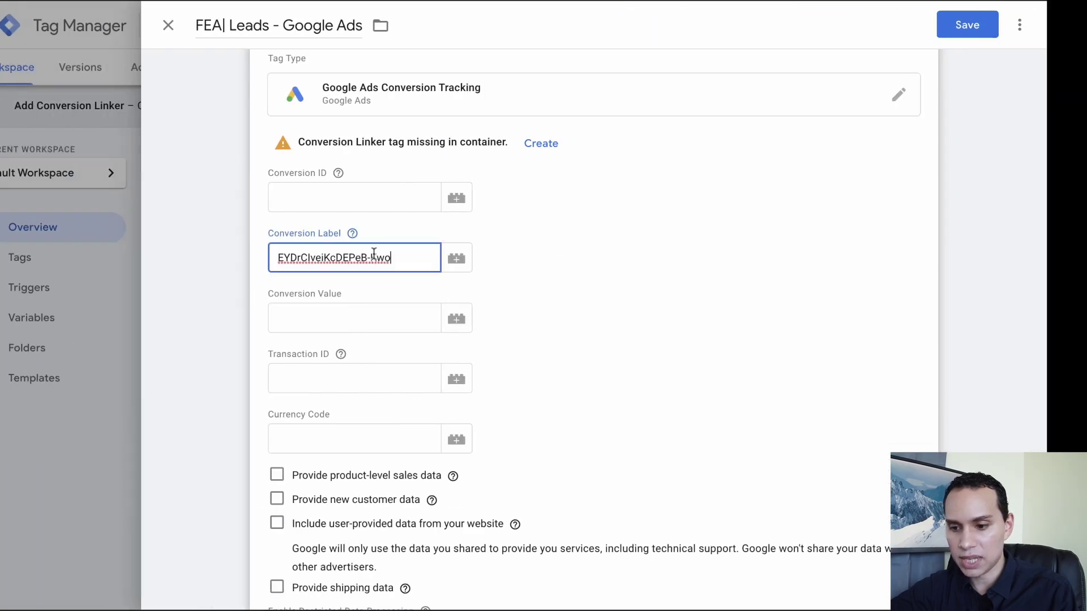
pyautogui.doubleClick(438, 245)
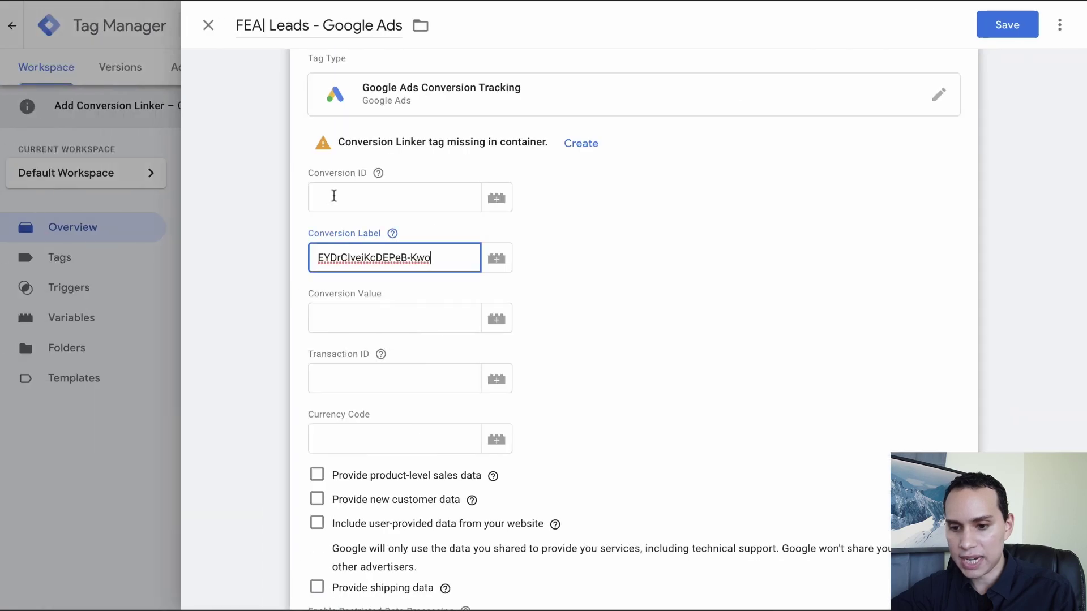
pyautogui.click(333, 196)
pyautogui.hotkey('ctrl', 'v')
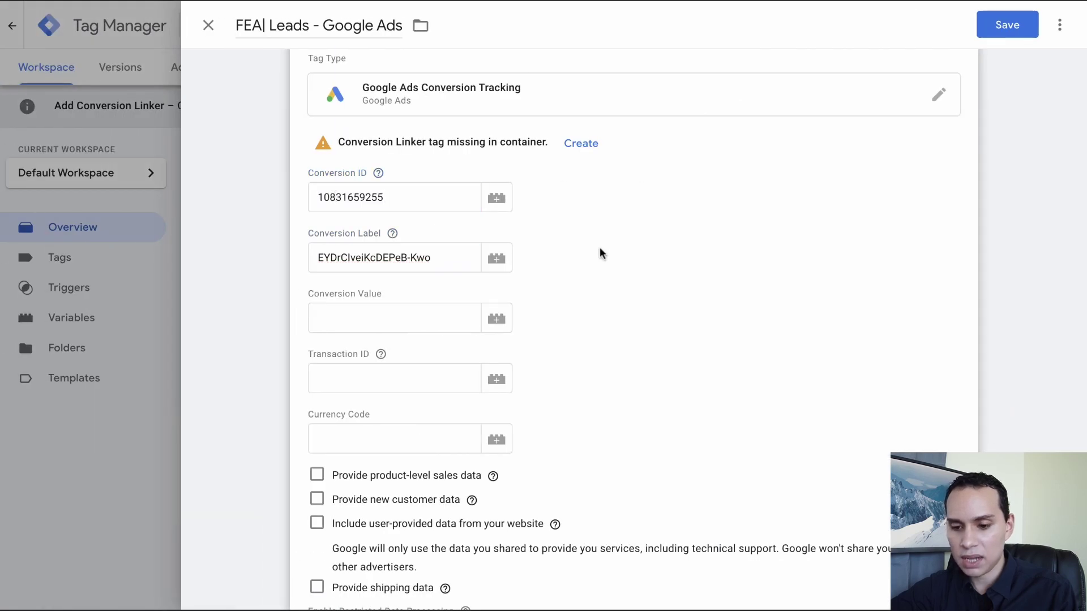
pyautogui.scroll(-3, 599, 247)
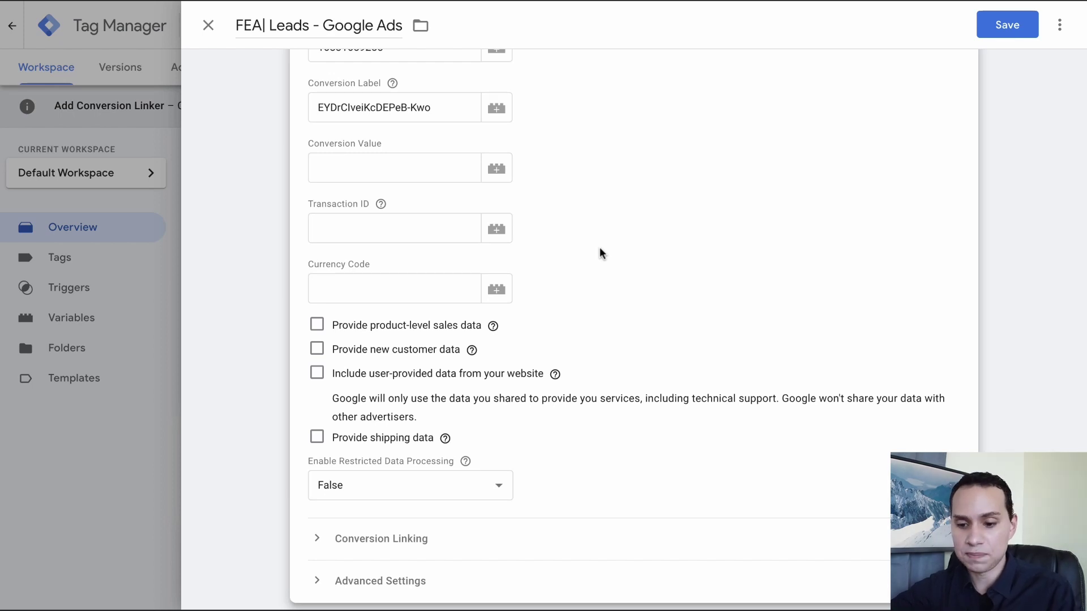
pyautogui.scroll(-4, 599, 247)
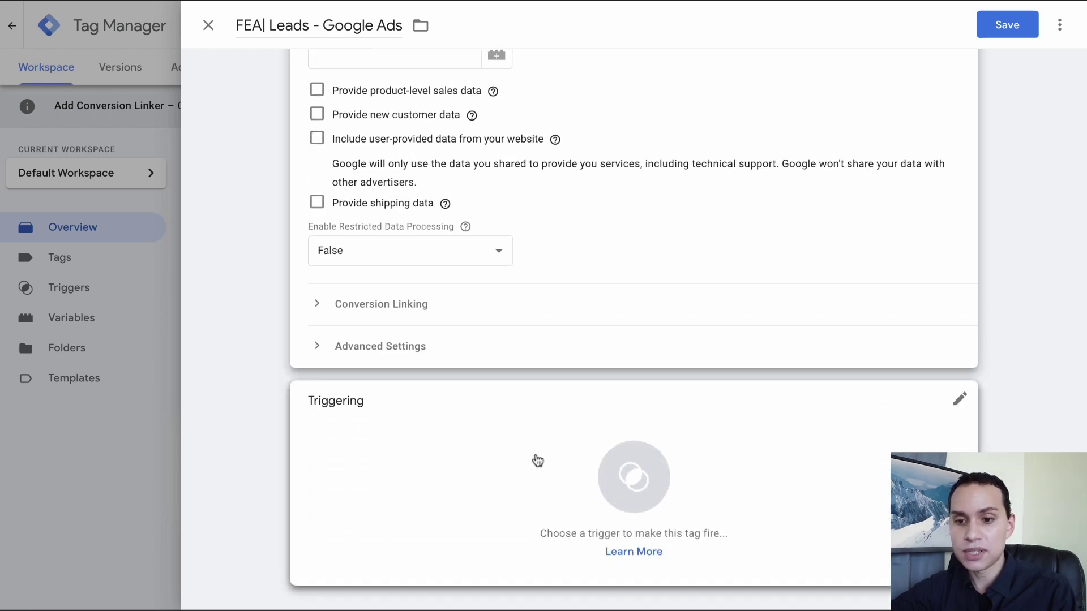
# Step: Attach the FEA| Lead trigger to the Google Ads conversion tag and save it
pyautogui.click(537, 460)
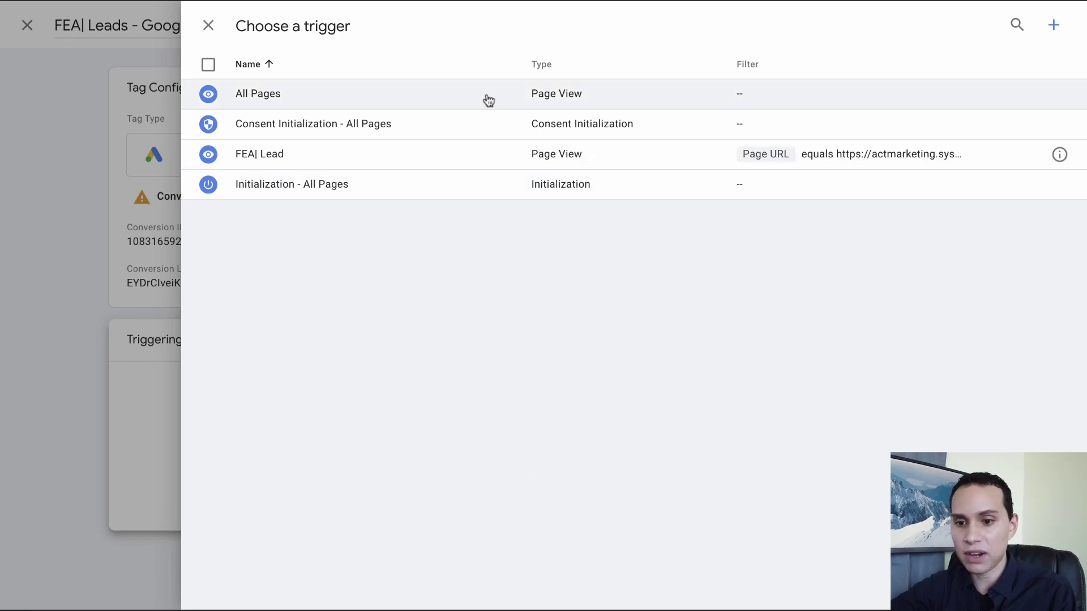
pyautogui.click(465, 161)
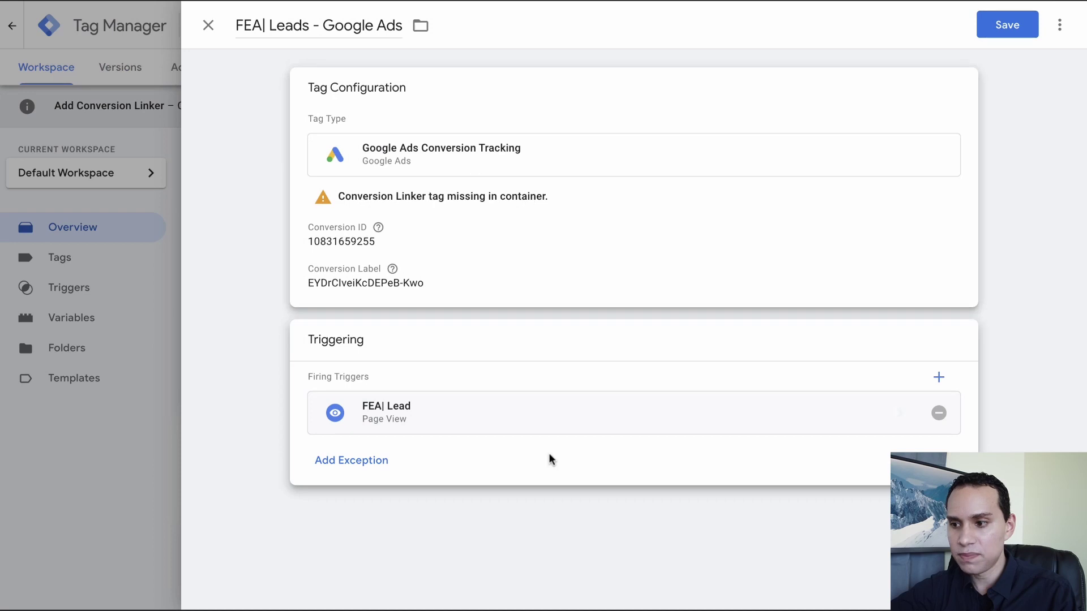
pyautogui.click(1029, 35)
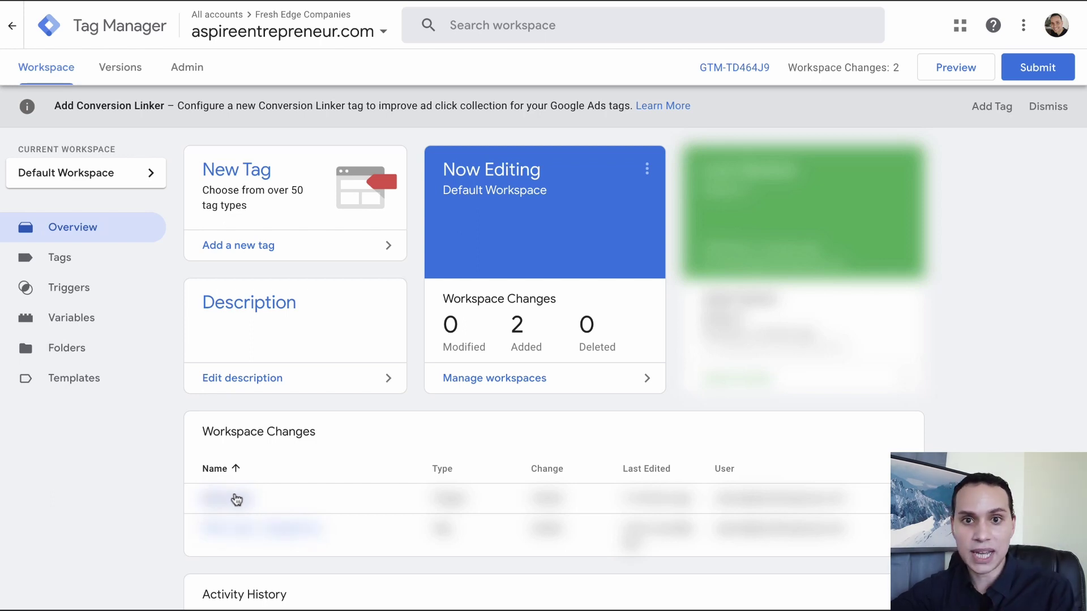
# Step: Submit changes as version 'FEA| Leads - Google Ads', with the conversion ID pasted into the description
pyautogui.click(1036, 69)
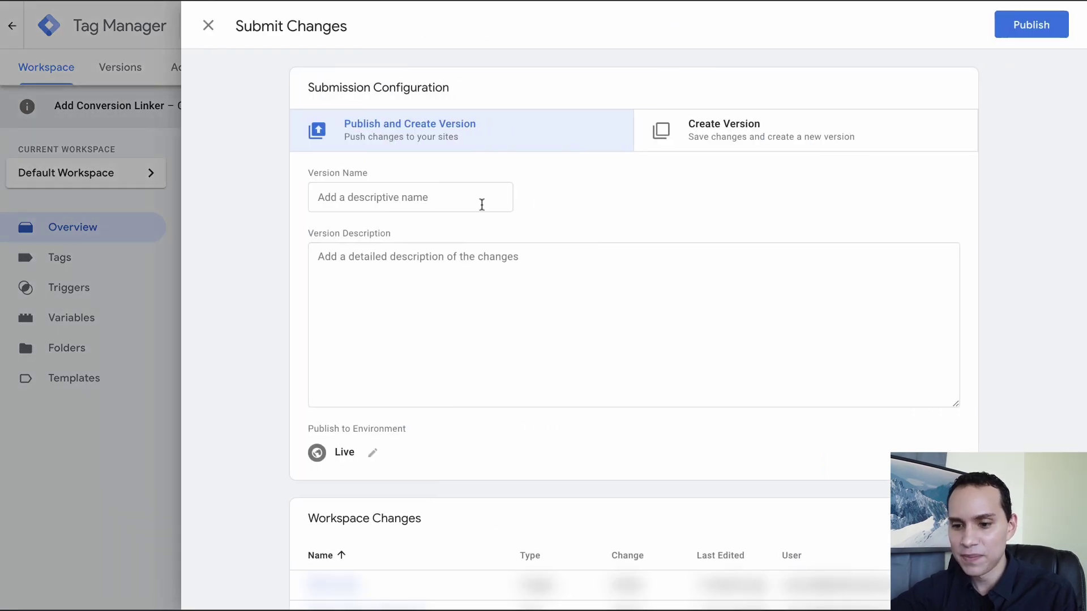
pyautogui.click(388, 195)
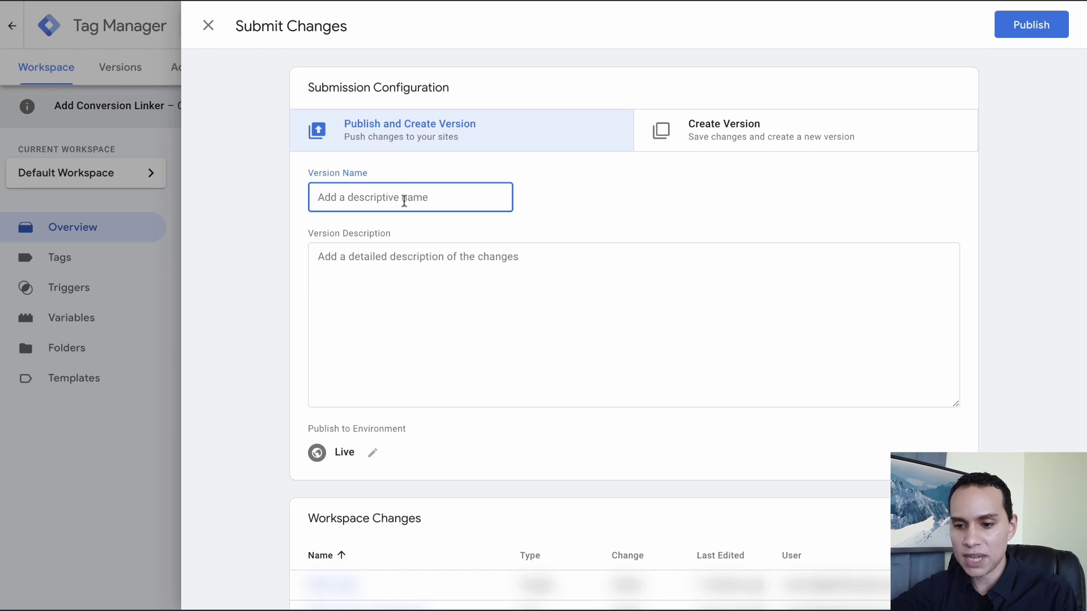
pyautogui.click(386, 265)
pyautogui.hotkey('ctrl', 'v')
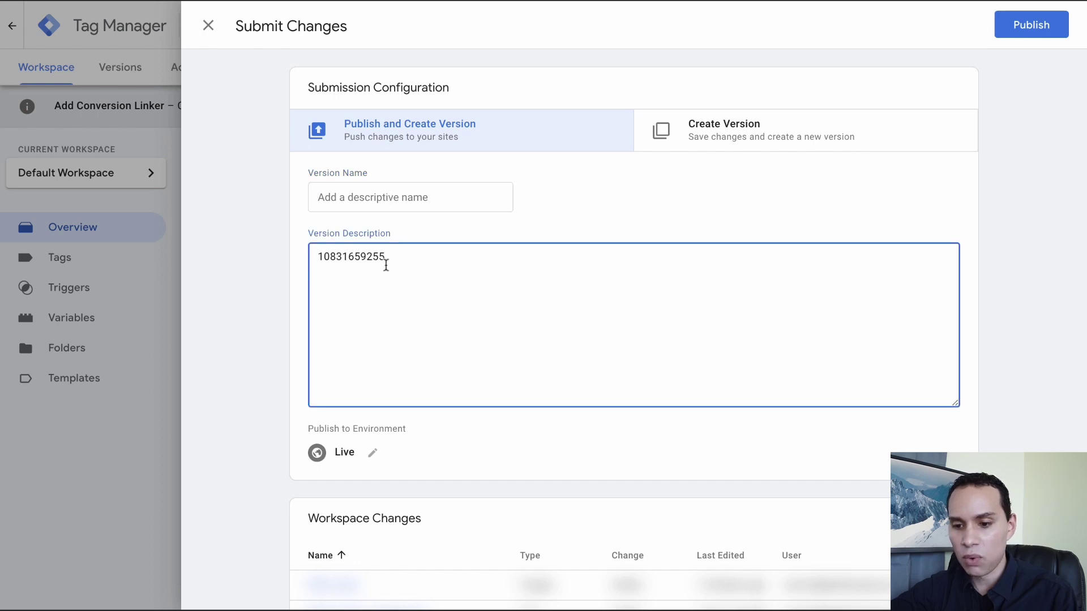
pyautogui.hotkey('ctrl', 'Right')
pyautogui.tripleClick(146, 250)
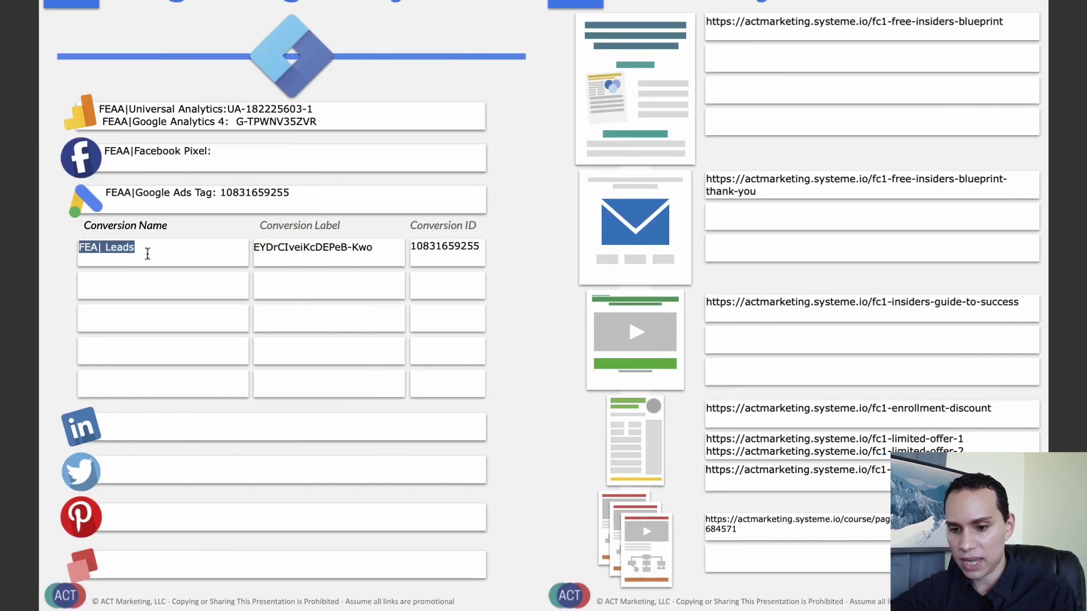
pyautogui.hotkey('ctrl', 'c')
pyautogui.hotkey('ctrl', 'Left')
pyautogui.click(329, 194)
pyautogui.hotkey('ctrl', 'v')
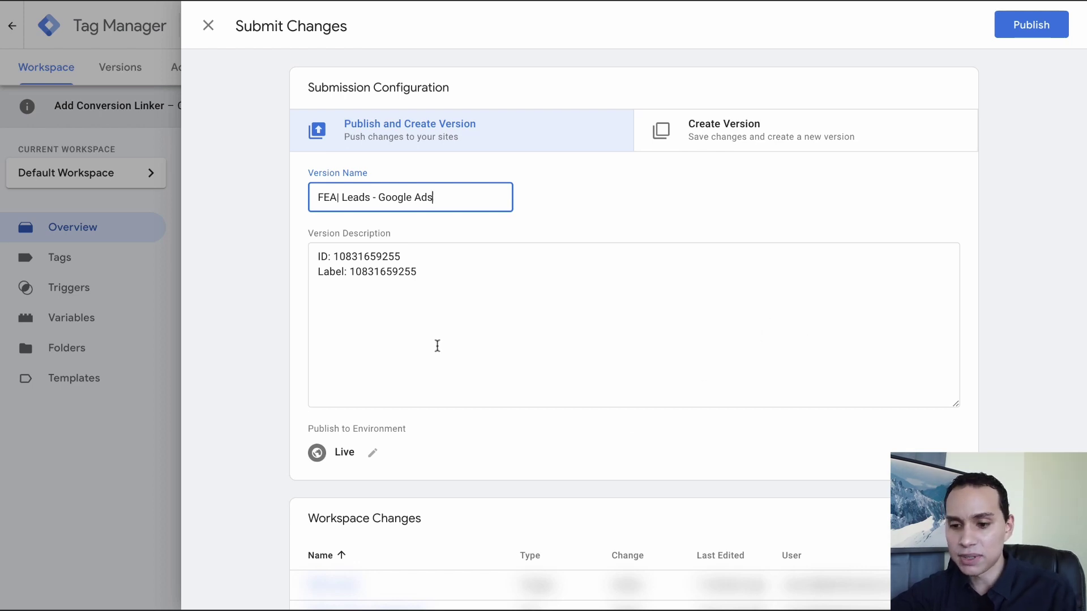
# Step: Publish version 8 live and review its tags and triggers
pyautogui.click(1028, 24)
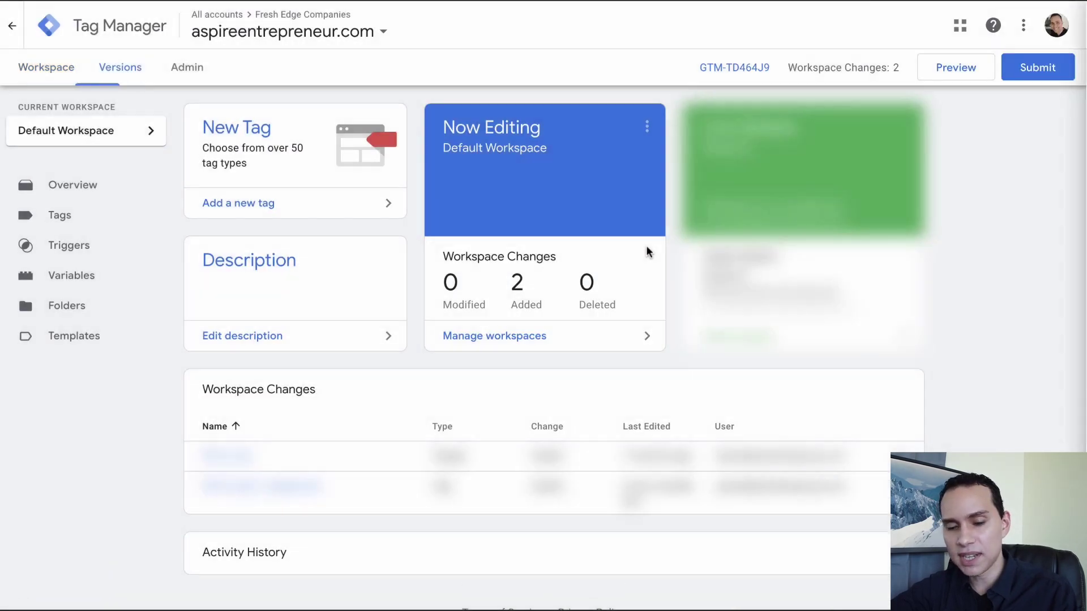
pyautogui.scroll(-5, 517, 240)
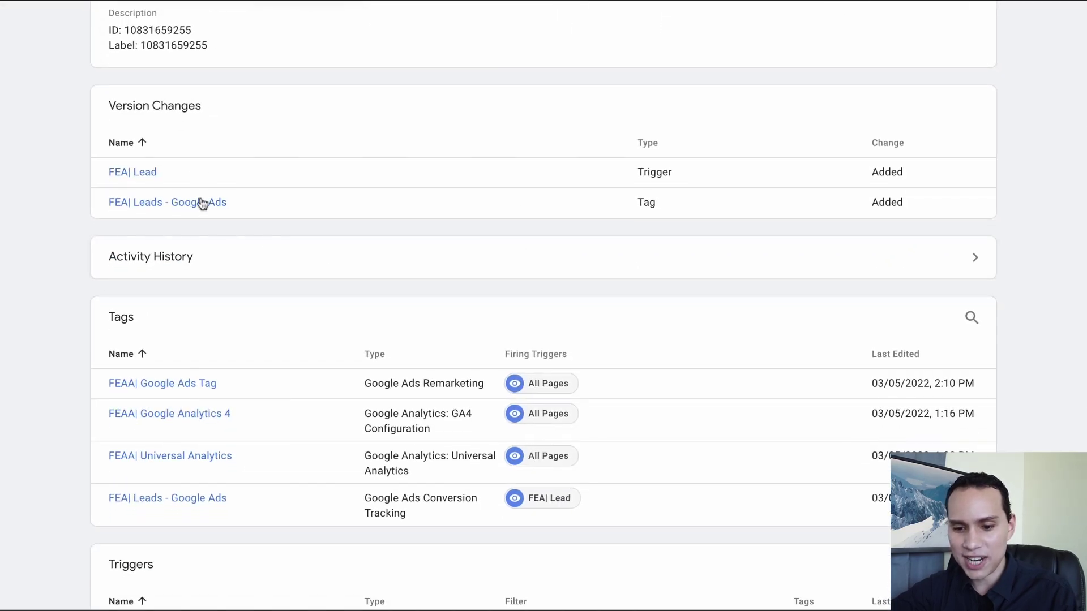
pyautogui.scroll(-2, 229, 435)
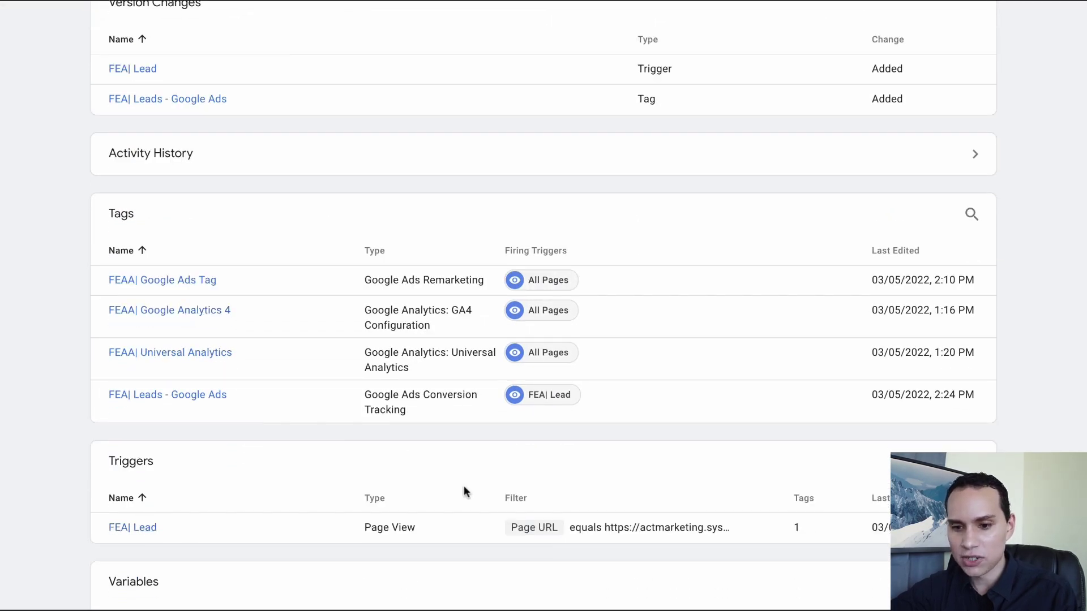
pyautogui.scroll(7, 365, 424)
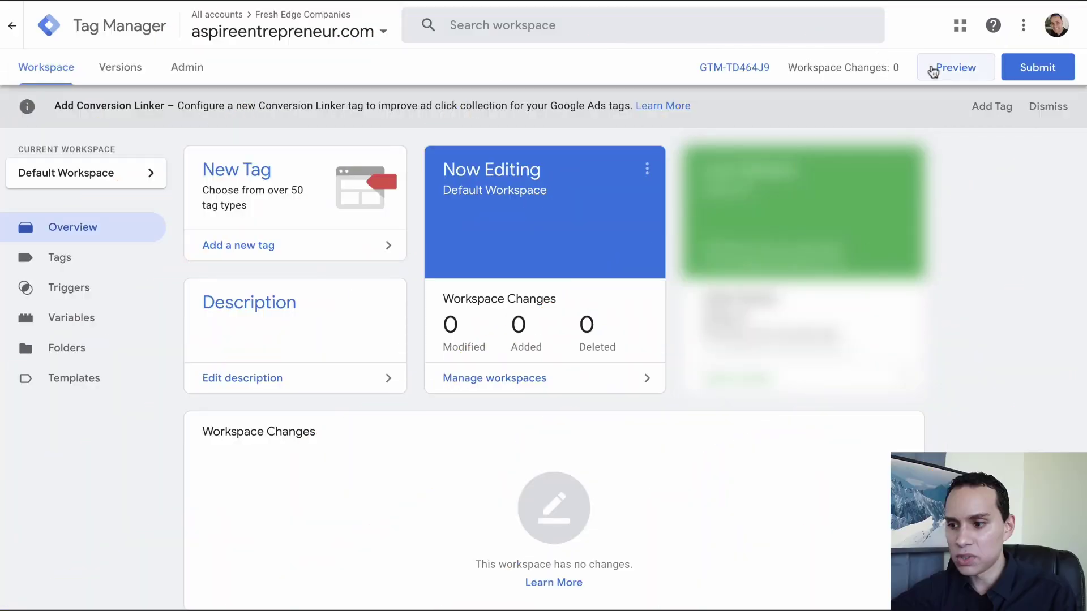
pyautogui.click(961, 69)
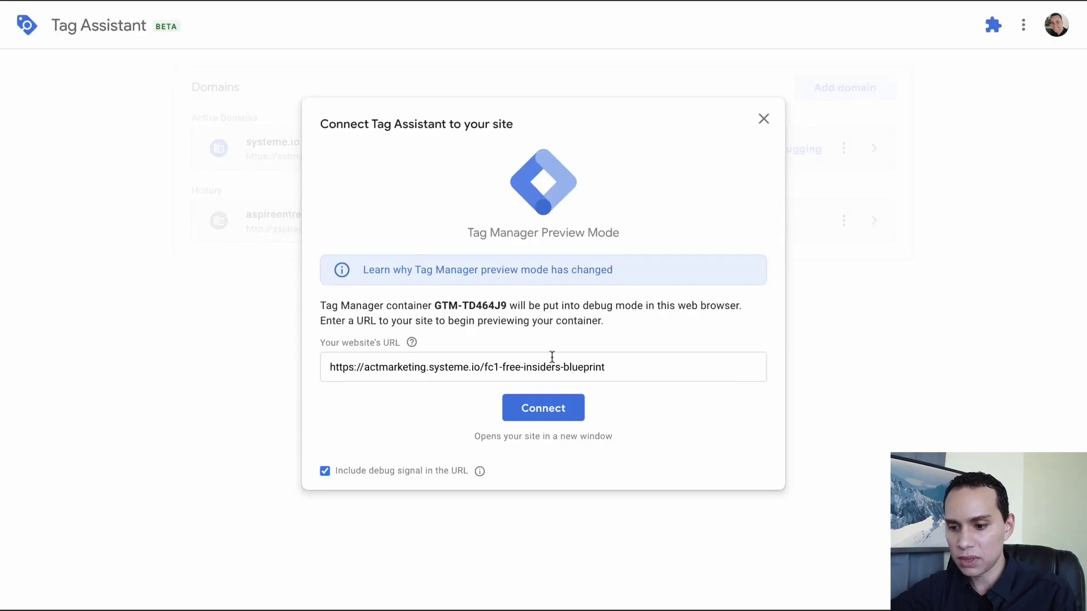
pyautogui.click(637, 357)
pyautogui.tripleClick(664, 367)
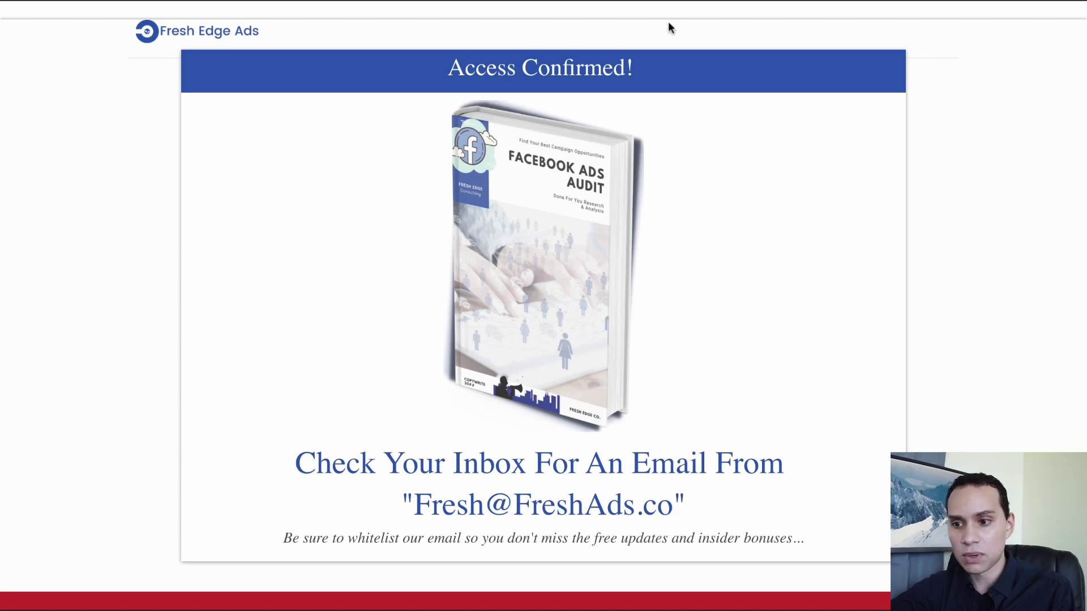
pyautogui.click(588, 3)
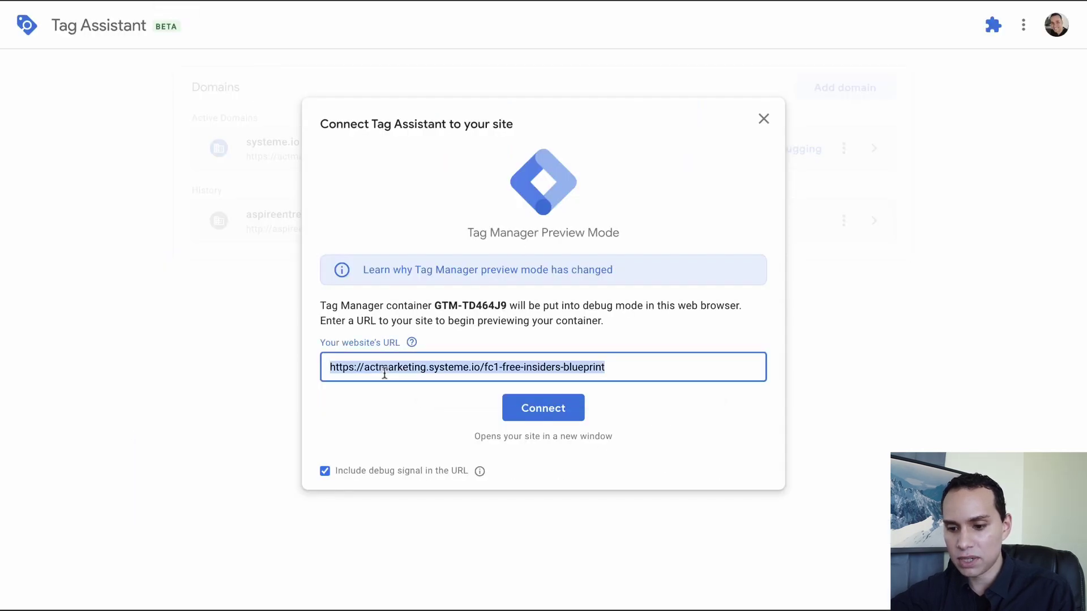
pyautogui.click(385, 373)
pyautogui.tripleClick(384, 374)
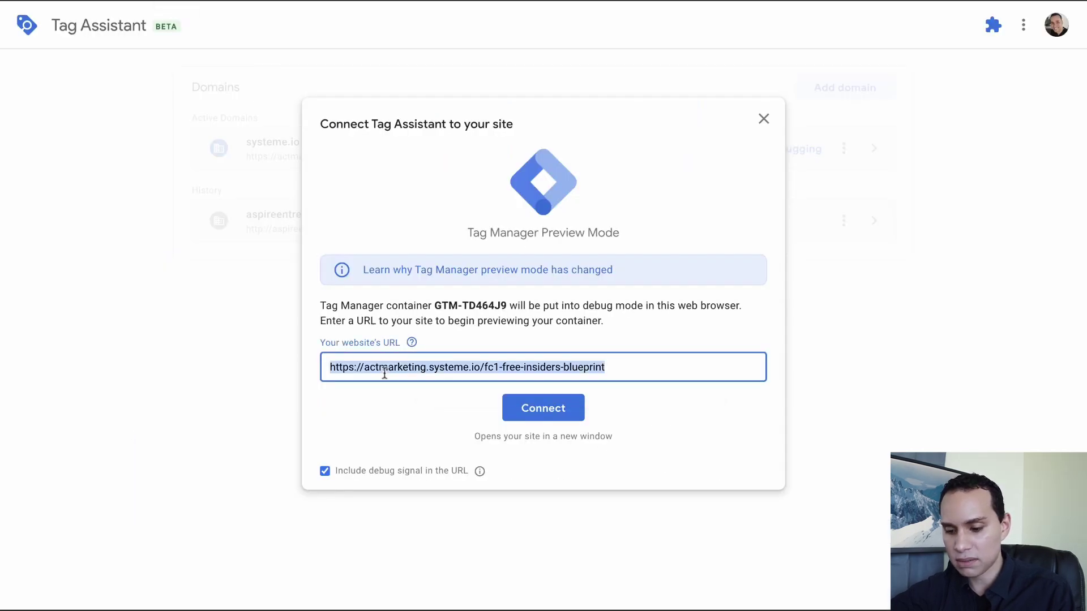
pyautogui.click(552, 411)
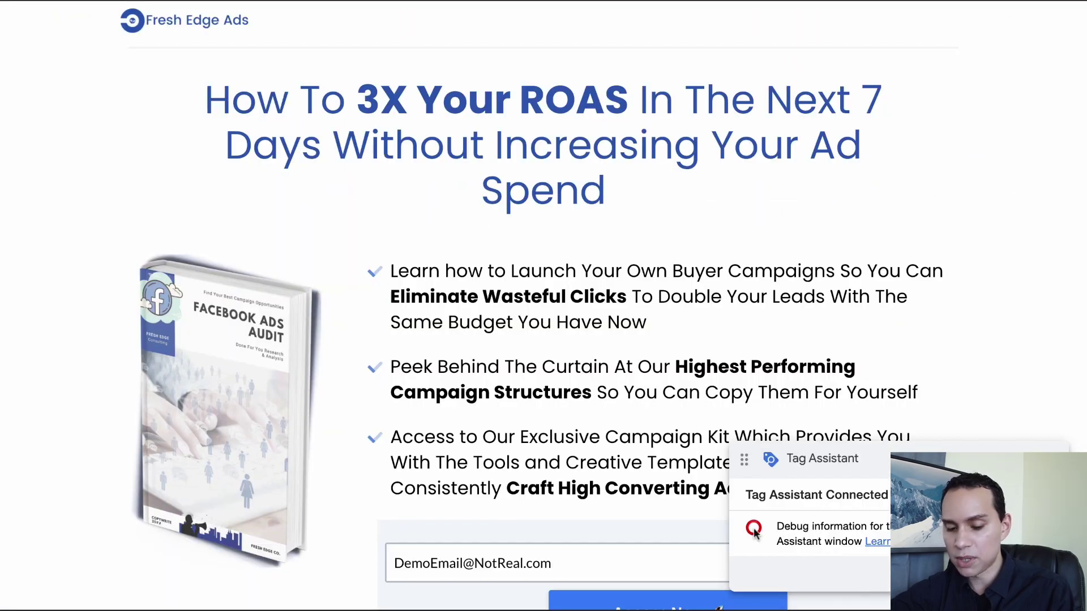
pyautogui.click(738, 532)
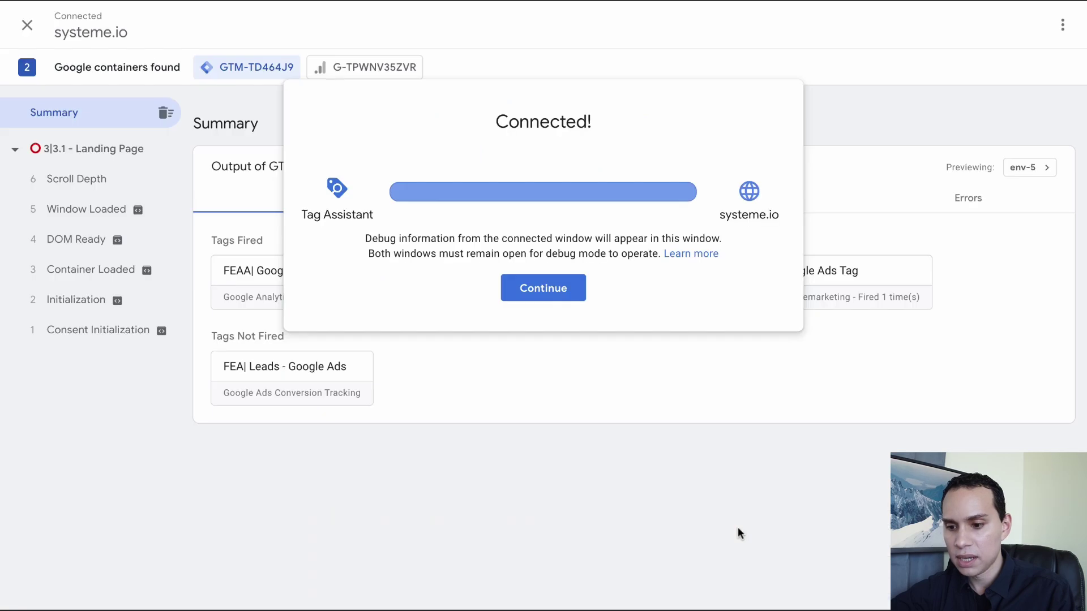
# Step: Submit the landing page's Access Now form and confirm FEA| Leads - Google Ads fired once
pyautogui.click(562, 296)
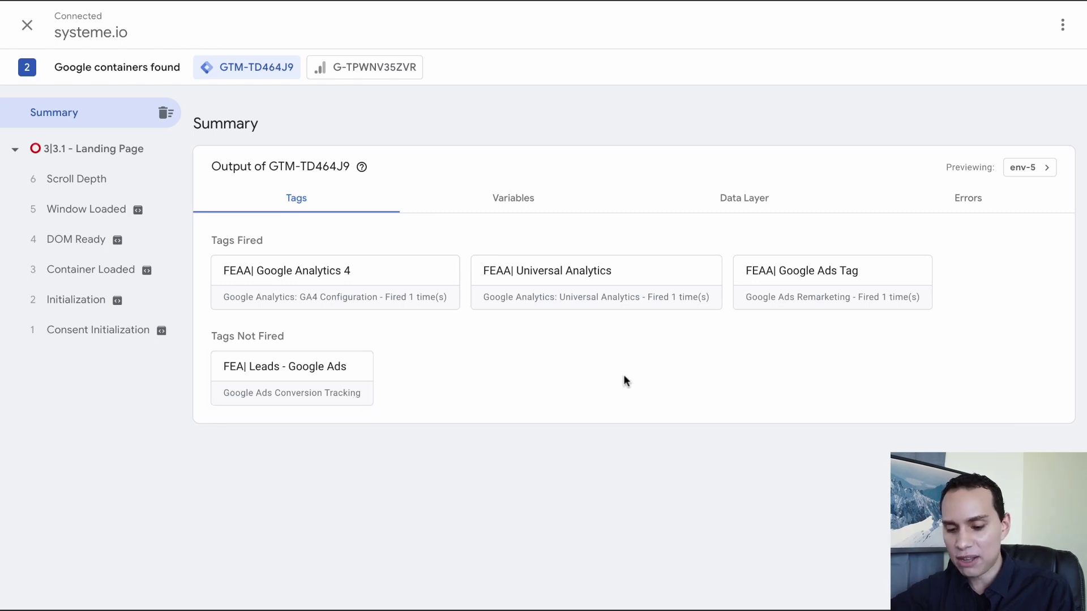
pyautogui.hotkey('alt', 'Tab')
pyautogui.scroll(-5, 566, 409)
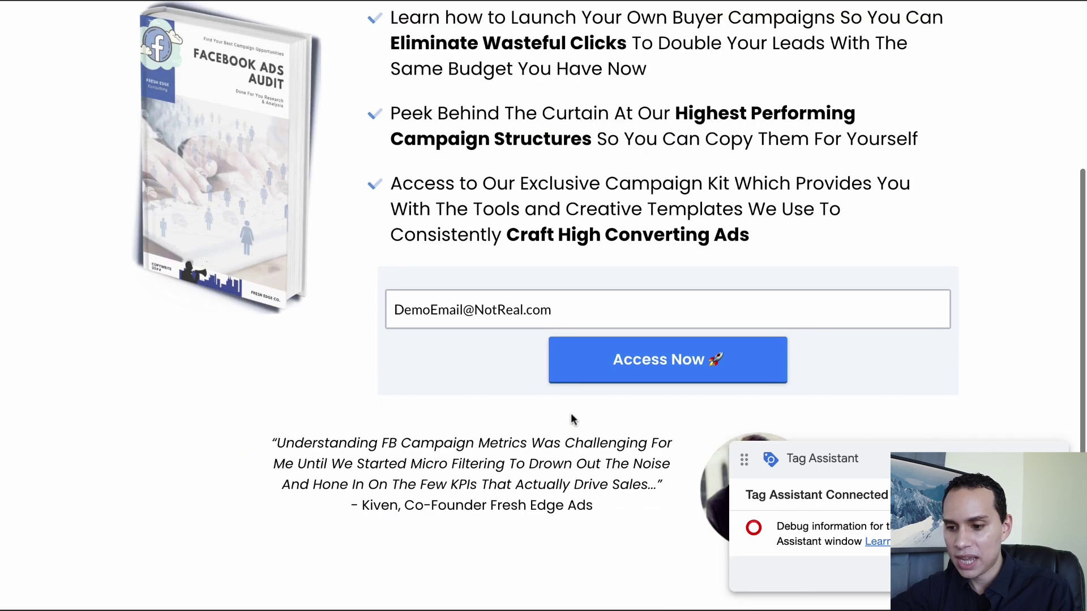
pyautogui.click(648, 369)
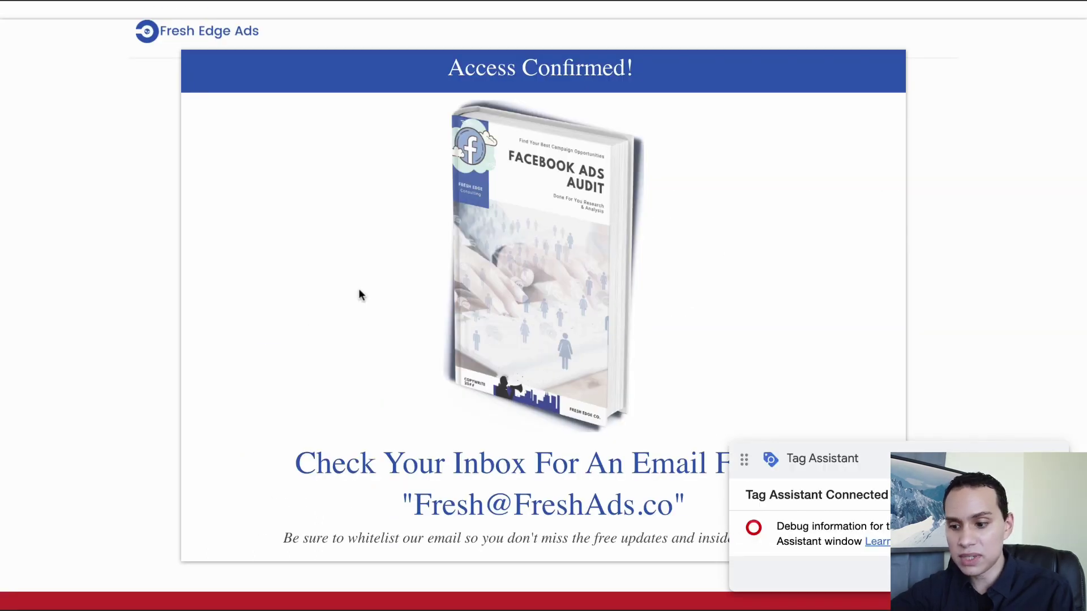
pyautogui.click(840, 500)
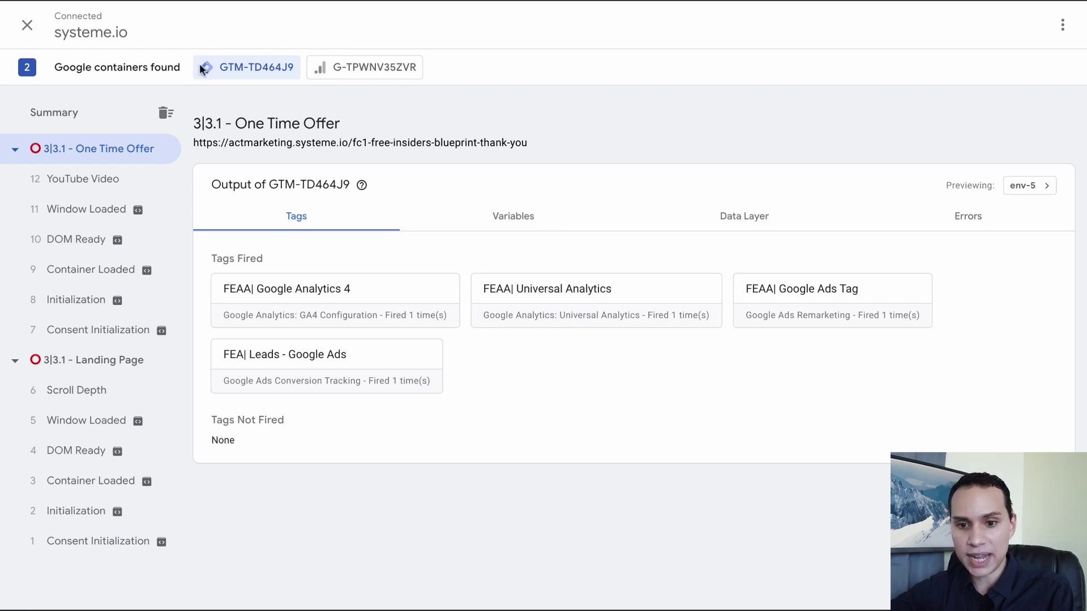
# Step: Stop debugging in Tag Assistant and close its window to return to the workspace
pyautogui.click(34, 27)
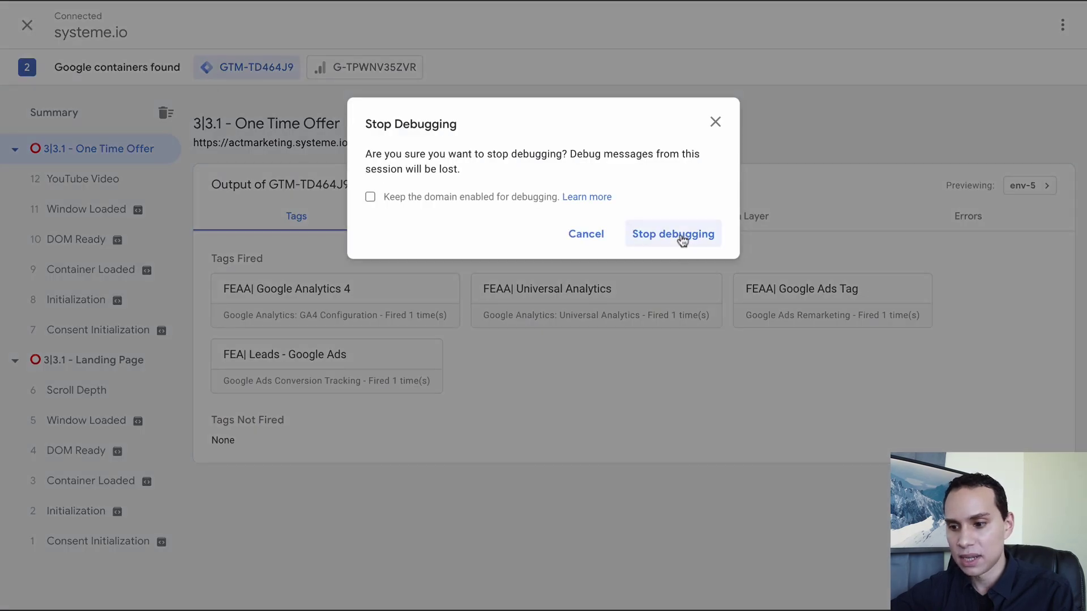
pyautogui.click(680, 233)
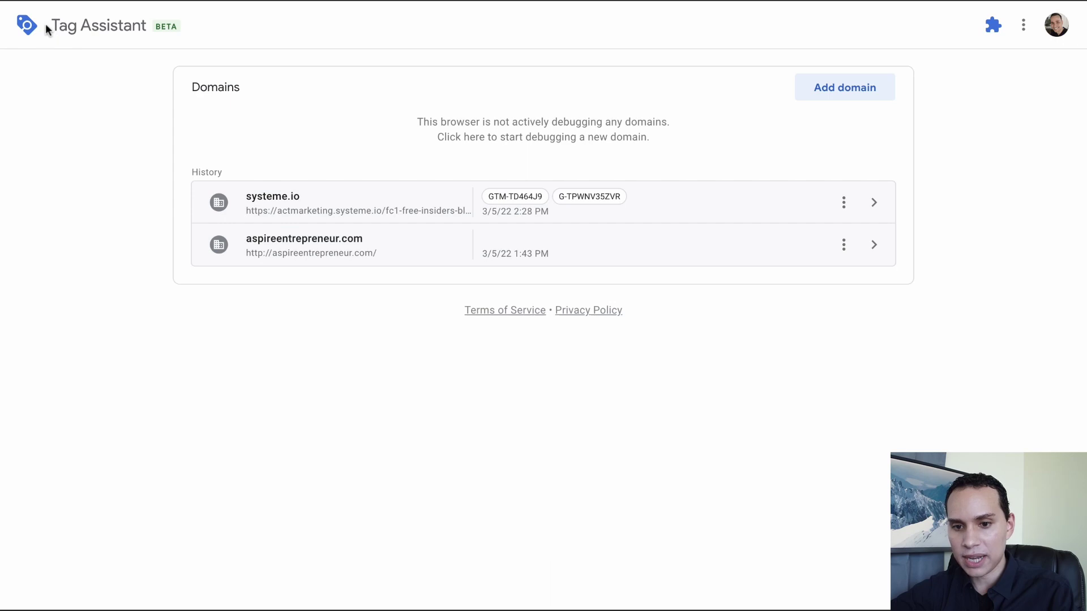
pyautogui.hotkey('ctrl', 'w')
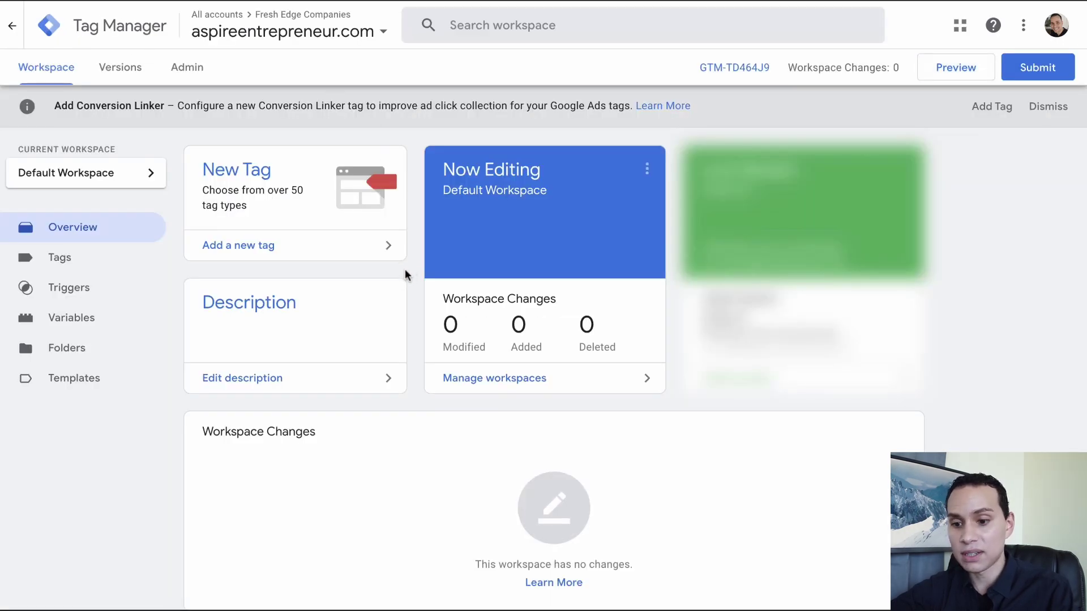
pyautogui.click(78, 258)
pyautogui.click(78, 290)
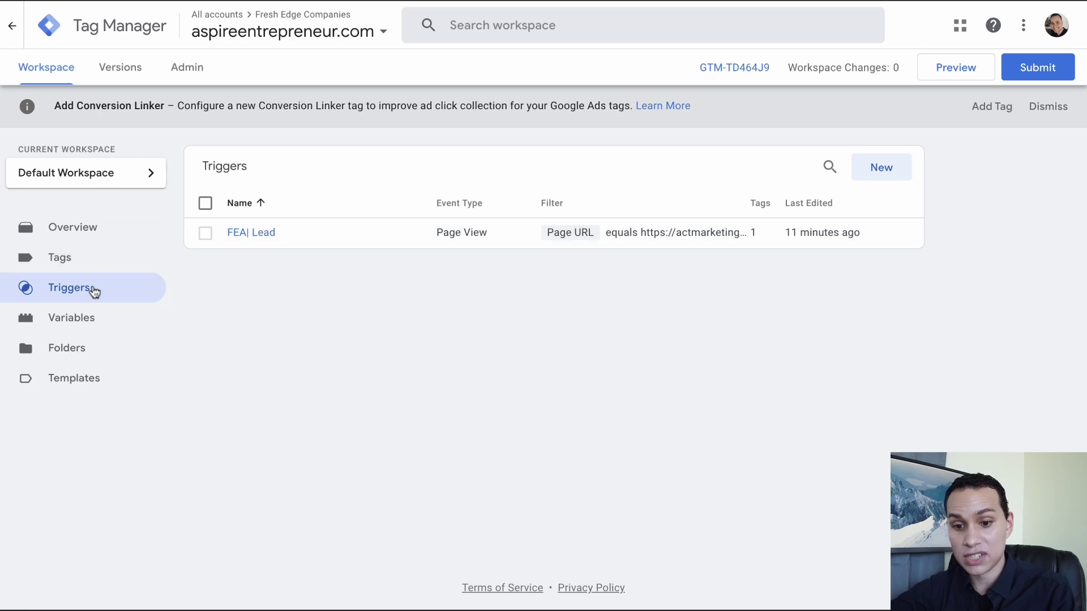
pyautogui.click(89, 229)
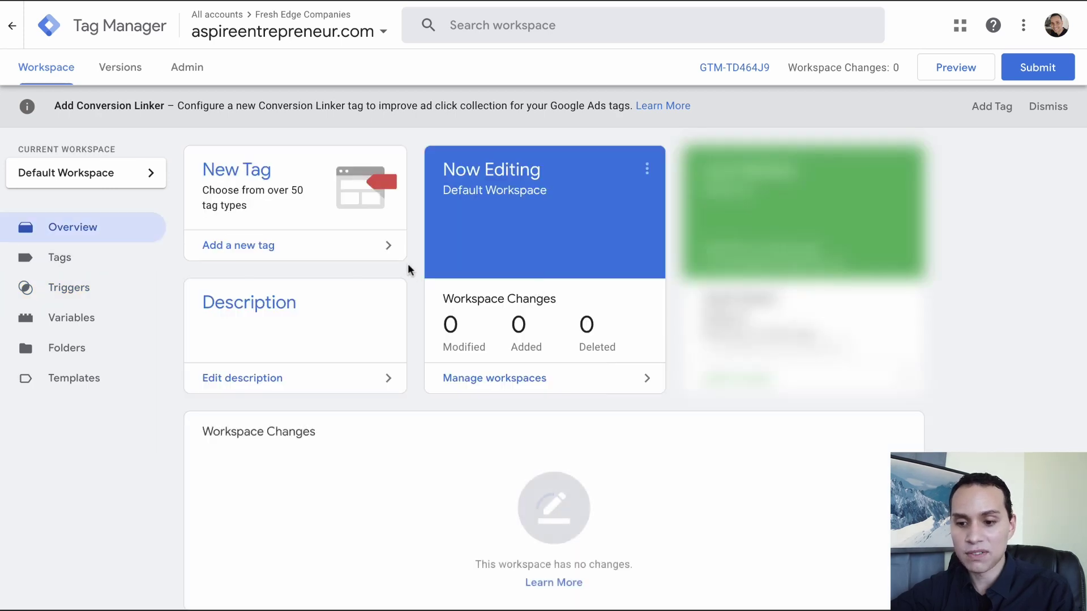